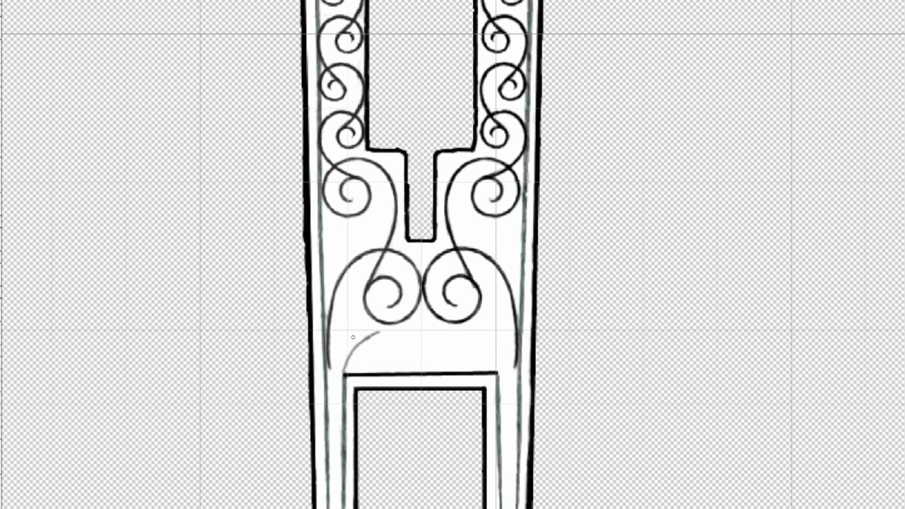
Sketch a faint thin curve below the lower-left spiral, then zoom out to view the panel.
left_click_drag(343, 350, 352, 333)
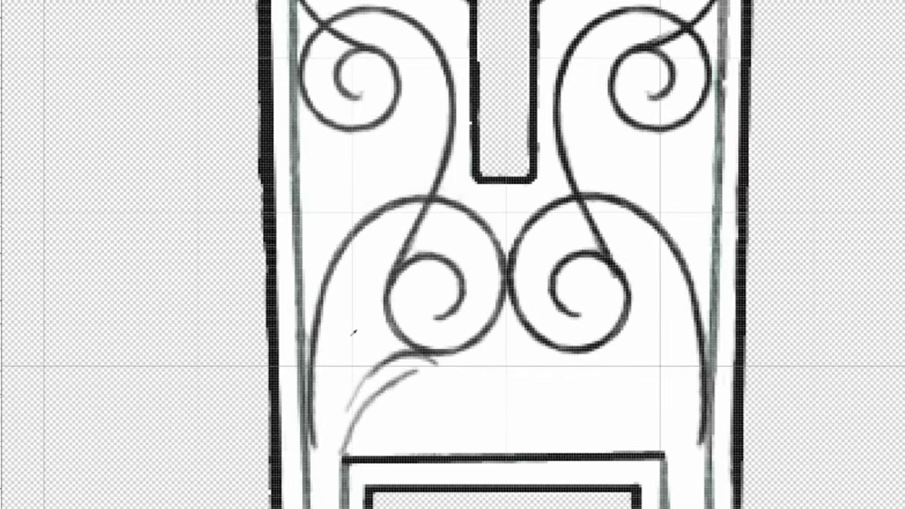
scroll(354, 332, "down", 2)
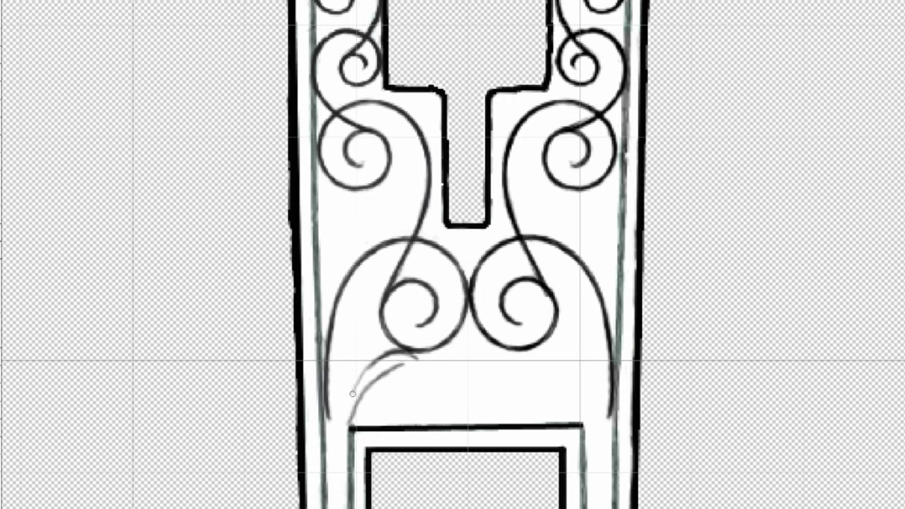
Ink over the lower-left sketch and add a rising stroke from the frame corner ending in a small curl.
left_click_drag(353, 390, 372, 365)
left_click_drag(346, 422, 394, 354)
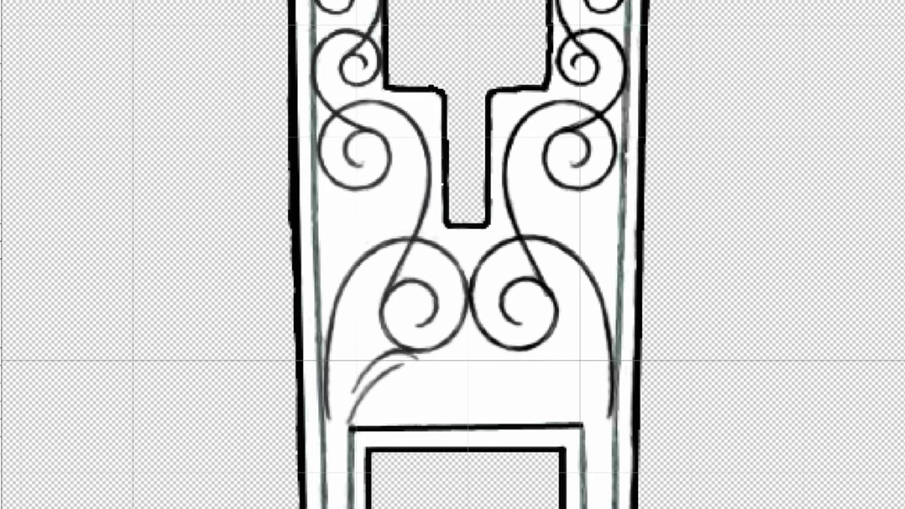
mouse_move(416, 357)
left_mouse_down()
mouse_move(406, 381)
mouse_move(386, 382)
mouse_move(411, 356)
mouse_move(418, 367)
mouse_move(403, 380)
mouse_move(386, 363)
left_mouse_up()
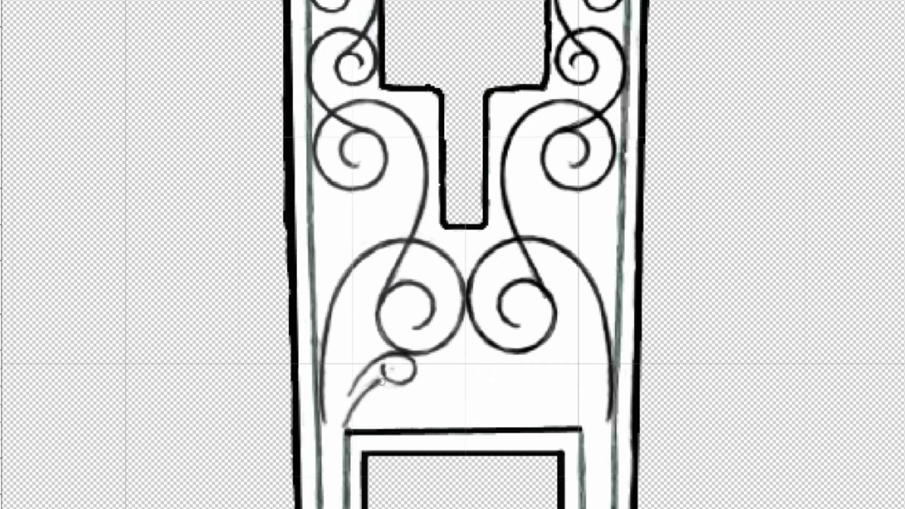
Touch up the small curl and draw a long leaf stroke sweeping up-right from the frame corner.
left_click_drag(395, 386, 385, 389)
mouse_move(357, 422)
left_mouse_down()
mouse_move(375, 403)
mouse_move(414, 389)
left_mouse_up()
mouse_move(355, 423)
left_mouse_down()
mouse_move(439, 386)
mouse_move(449, 370)
left_mouse_up()
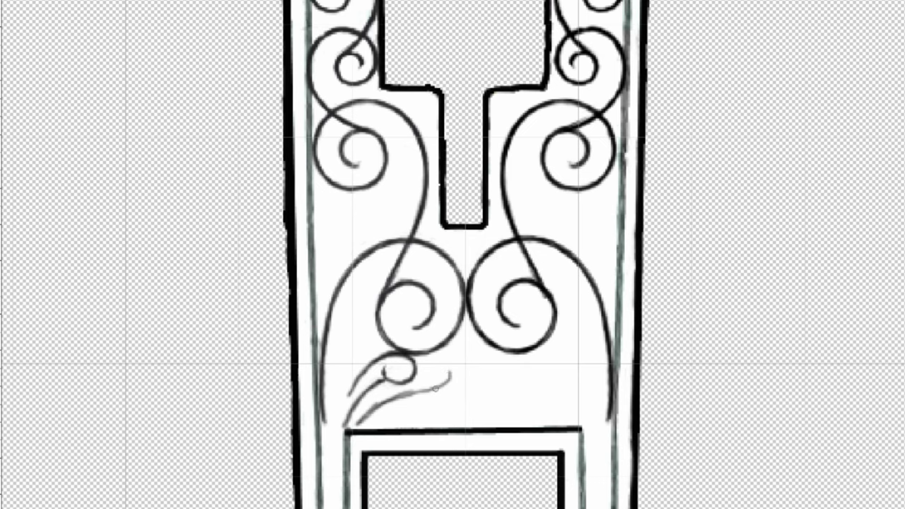
mouse_move(415, 392)
left_mouse_down()
mouse_move(463, 365)
mouse_move(448, 385)
mouse_move(413, 391)
left_mouse_up()
Darken the lower-left leaf stroke and thin its tip by partially erasing it.
left_click_drag(364, 416, 413, 388)
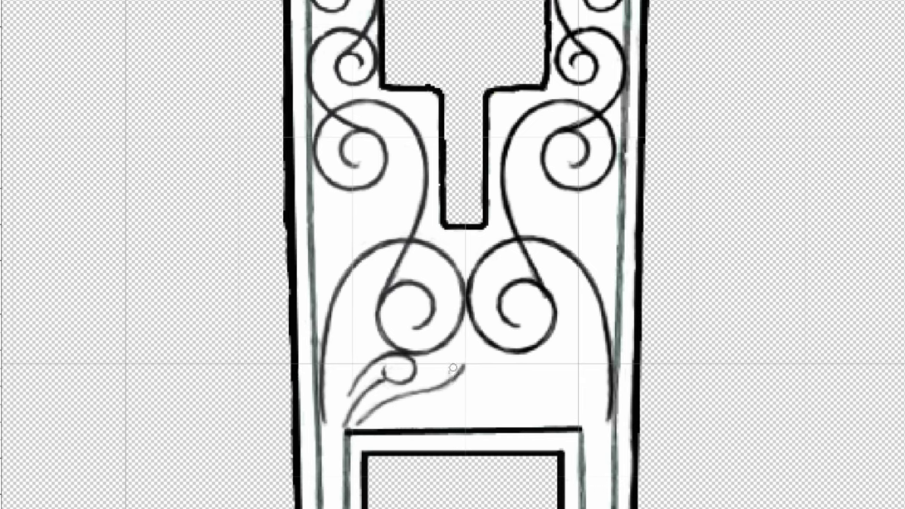
left_click_drag(463, 363, 437, 383)
left_click_drag(455, 384, 411, 398)
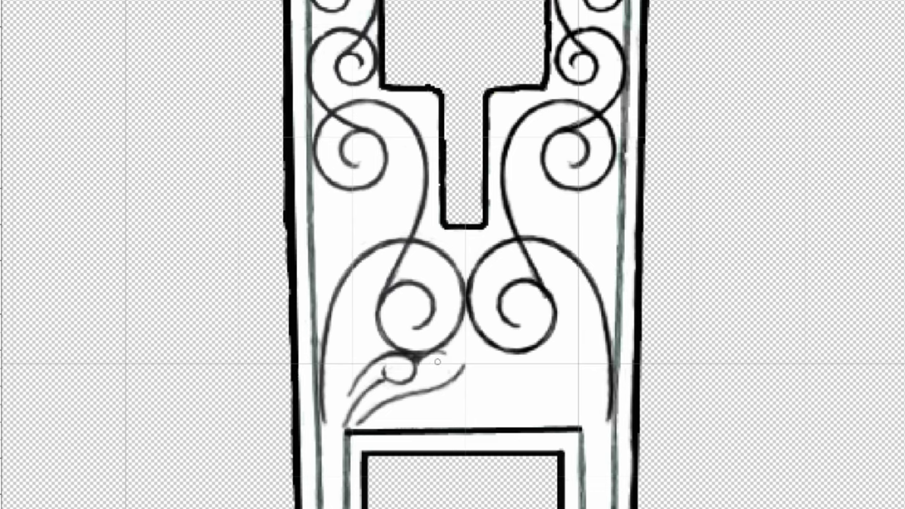
Add thin strokes along the leaf's upper and lower edges, reaching up toward the central spirals.
mouse_move(427, 362)
left_mouse_down()
mouse_move(466, 346)
mouse_move(472, 333)
mouse_move(438, 361)
left_mouse_up()
mouse_move(440, 368)
left_mouse_down()
mouse_move(487, 341)
mouse_move(478, 321)
mouse_move(462, 327)
mouse_move(471, 319)
left_mouse_up()
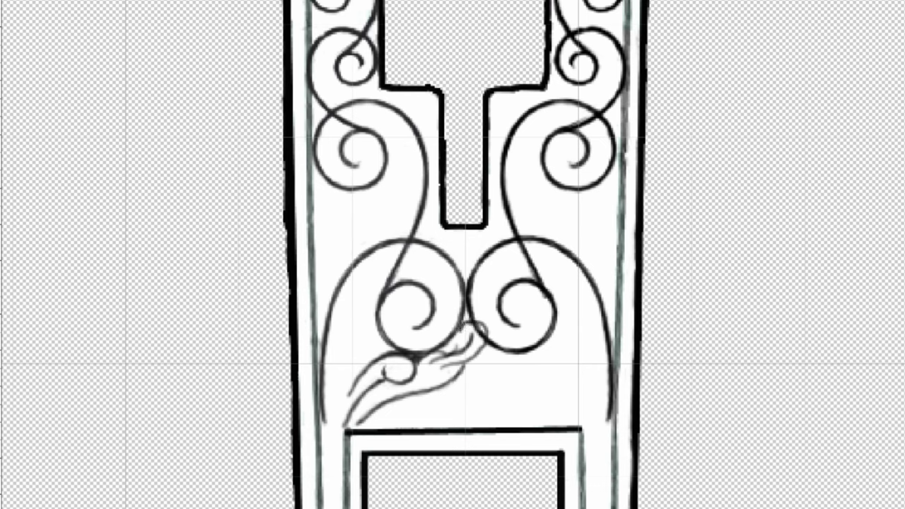
Ink a curled leaf tip between the spirals, then duplicate the flourish onto the panel's right side.
left_click_drag(474, 315, 462, 331)
left_click_drag(437, 385, 453, 378)
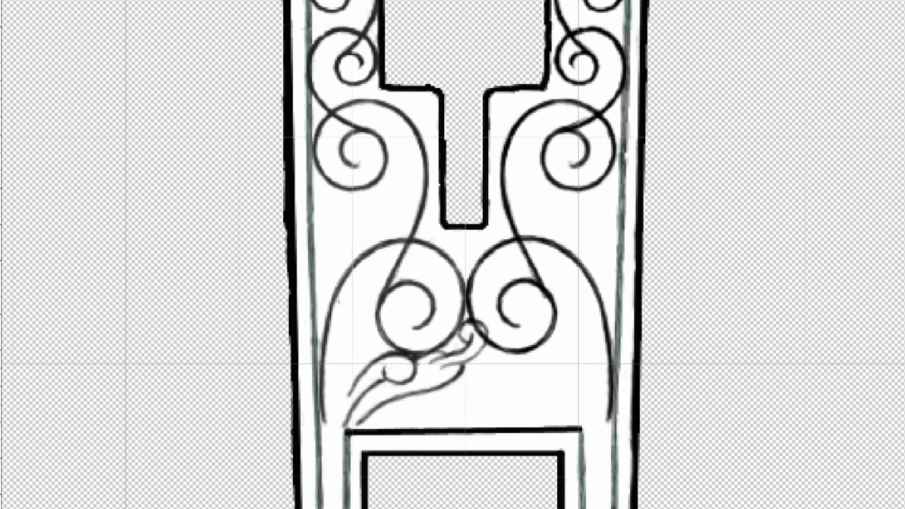
left_click_drag(506, 351, 502, 429)
left_click_drag(421, 369, 750, 369)
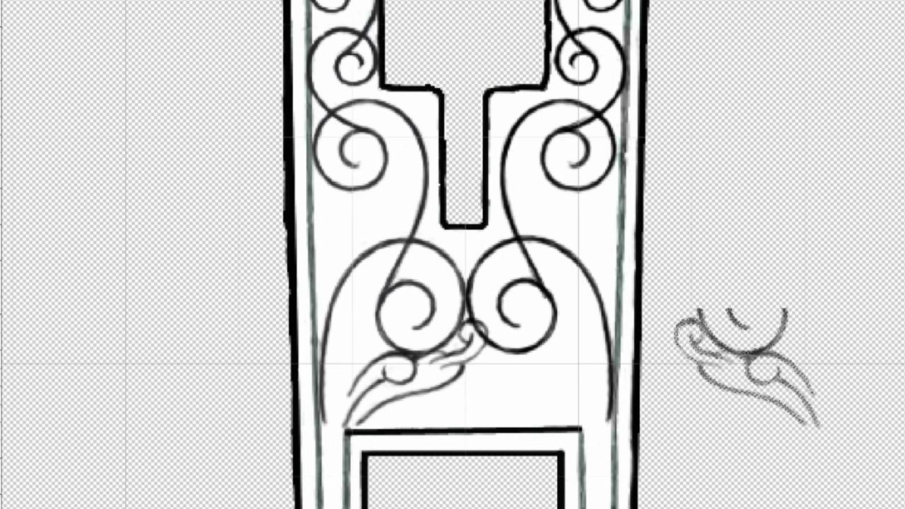
left_click_drag(746, 367, 527, 367)
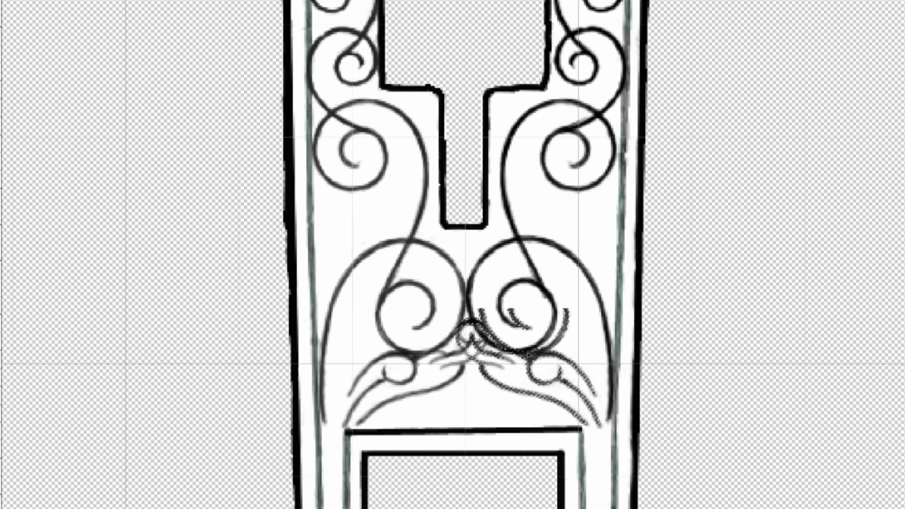
Nudge the copied right-hand flourish slightly left and deselect it.
left_click_drag(527, 368, 513, 367)
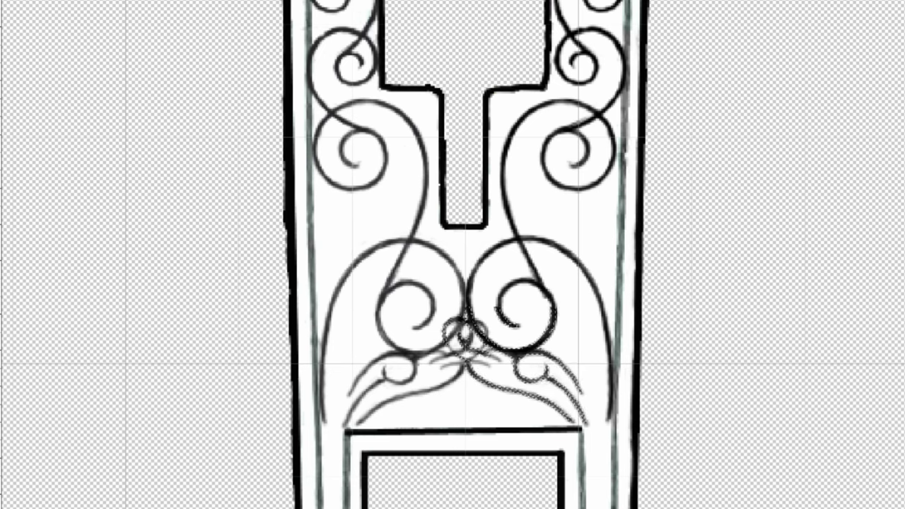
key("ctrl+d")
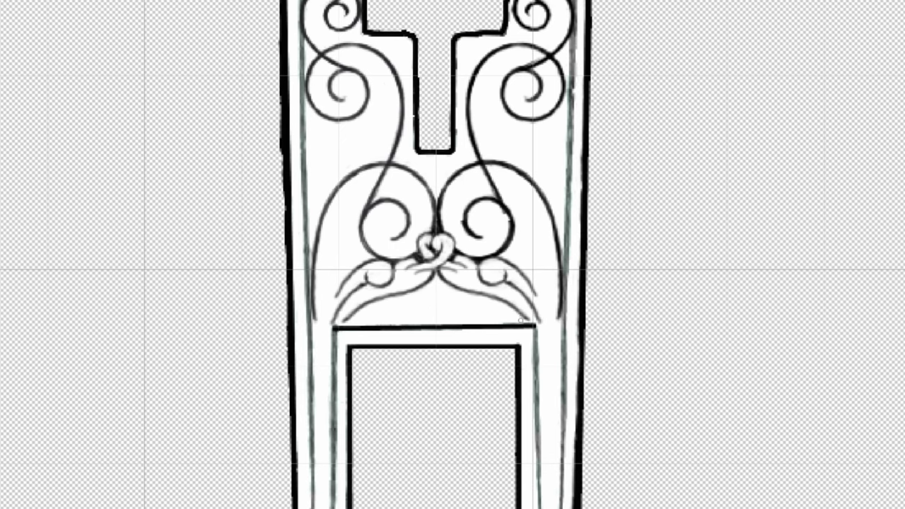
Ink a clean curved stroke along the top of the lower arch beneath the knot.
mouse_move(521, 320)
left_mouse_down()
mouse_move(483, 317)
mouse_move(519, 319)
left_mouse_up()
Extend the leaf curve leftward into a hook and trace the leaf edge along the frame bar.
mouse_move(482, 312)
left_mouse_down()
mouse_move(456, 324)
mouse_move(442, 315)
mouse_move(422, 296)
mouse_move(440, 285)
mouse_move(468, 302)
mouse_move(417, 299)
mouse_move(458, 318)
mouse_move(436, 319)
mouse_move(478, 322)
mouse_move(468, 293)
mouse_move(437, 273)
mouse_move(474, 271)
left_mouse_up()
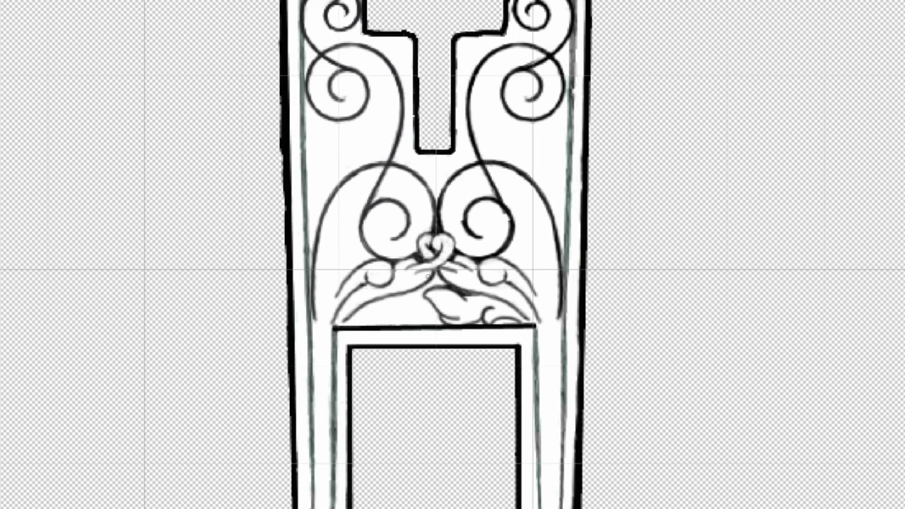
mouse_move(418, 307)
left_mouse_down()
mouse_move(420, 291)
mouse_move(438, 283)
mouse_move(480, 293)
left_mouse_up()
mouse_move(511, 327)
left_mouse_down()
mouse_move(456, 328)
mouse_move(417, 293)
left_mouse_up()
Copy the small leaf strokes, mirror the copy horizontally, and place it to the left.
left_click_drag(524, 313, 530, 322)
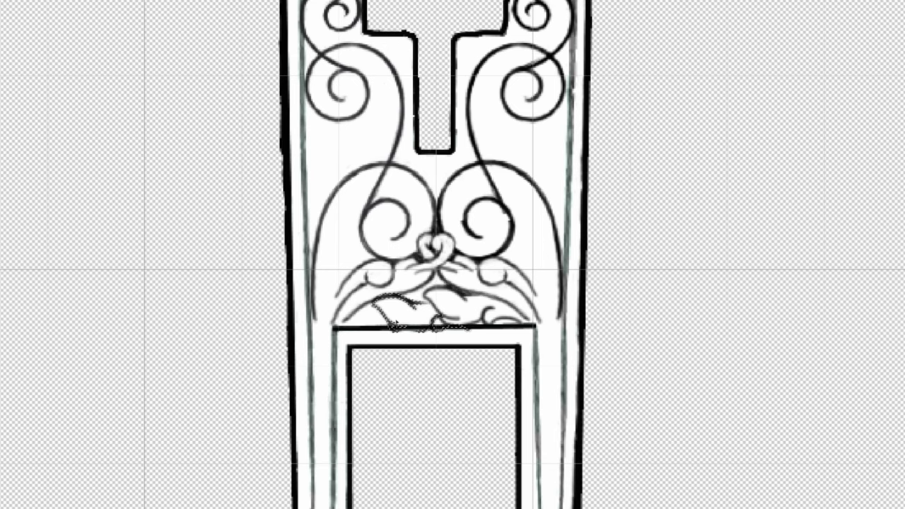
left_click_drag(477, 311, 388, 309)
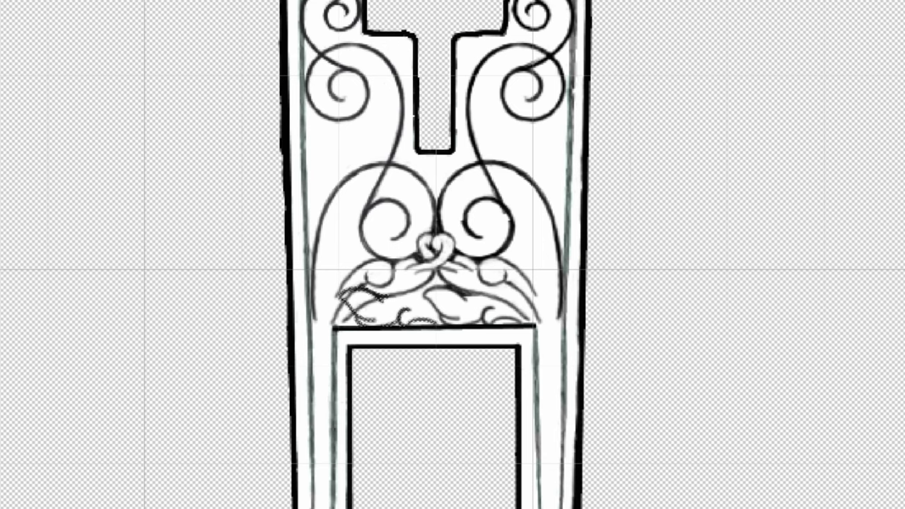
key("h")
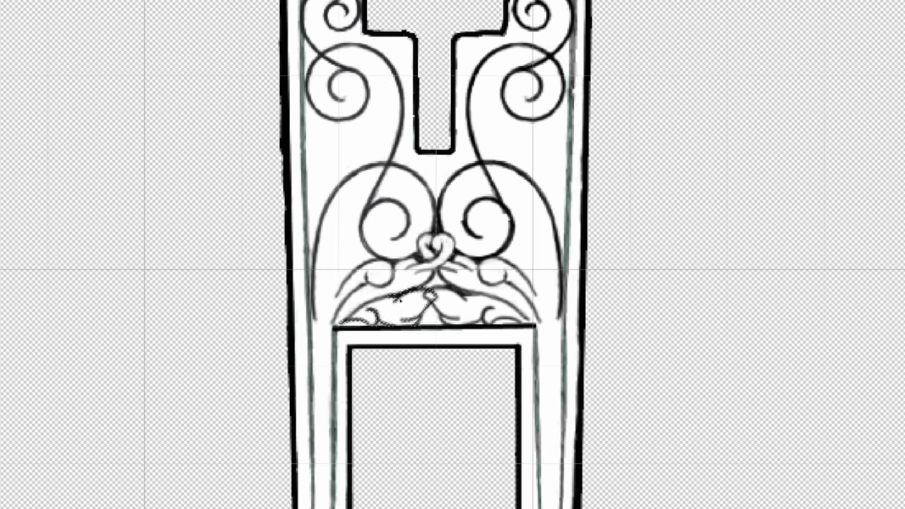
left_click_drag(398, 275, 414, 305)
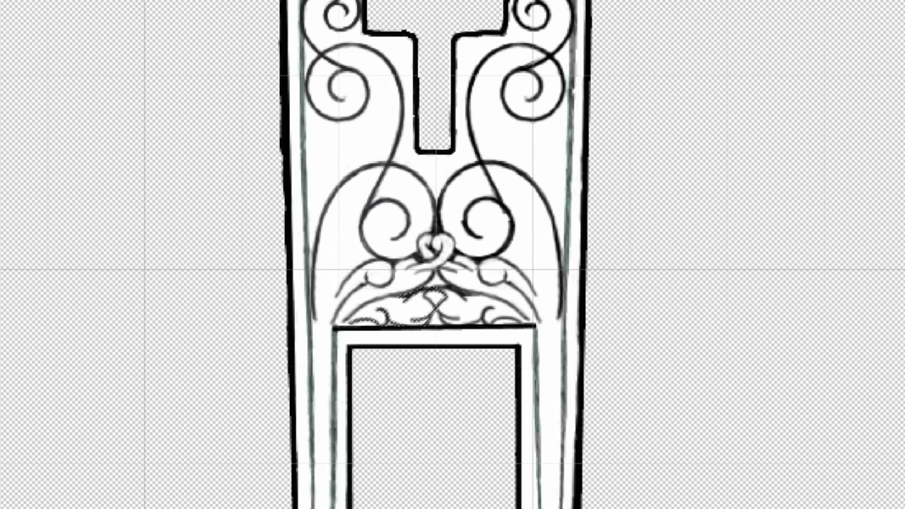
key("ctrl+d")
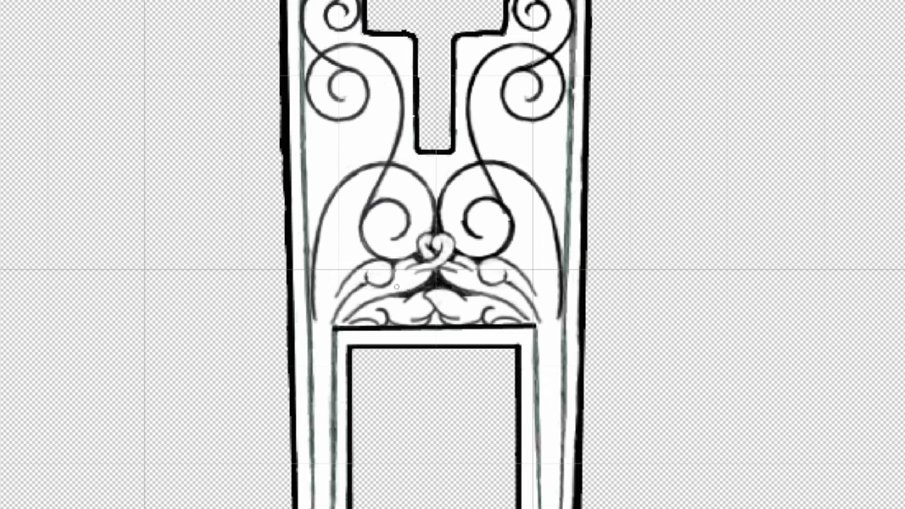
Ink a connecting curve on the right leaf and a stroke near the ornament's lower centre.
left_click_drag(433, 294, 457, 315)
left_click_drag(429, 302, 403, 314)
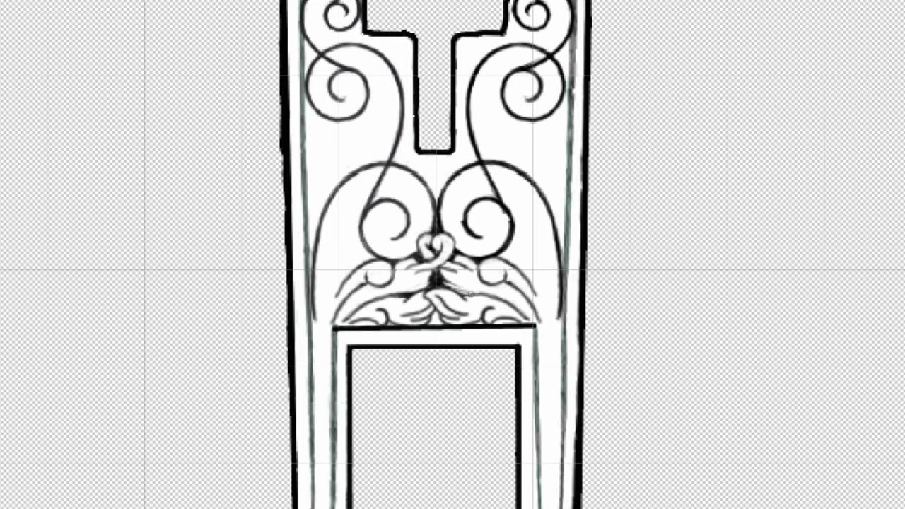
scroll(469, 293, "down", 1)
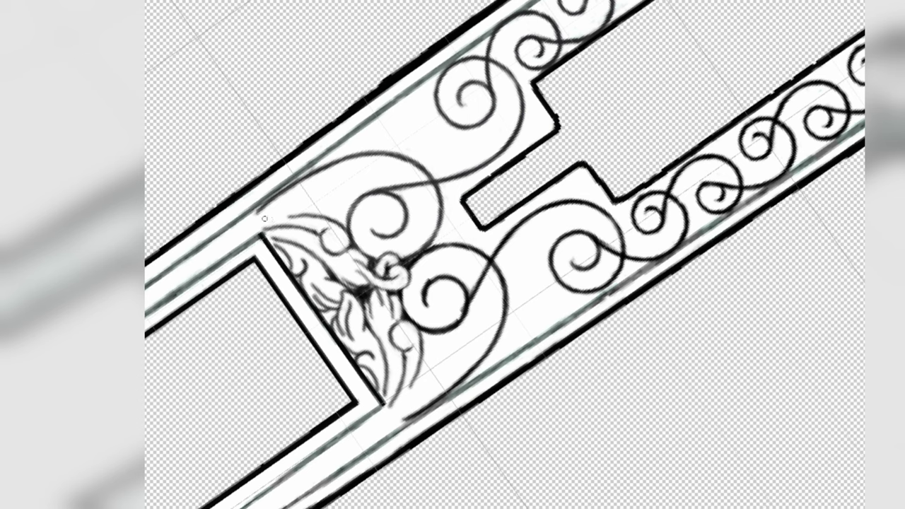
Darken the leaf ornament's top edge and paint a fan of dark feather strands from its corner.
mouse_move(266, 219)
left_mouse_down()
mouse_move(297, 212)
mouse_move(273, 221)
left_mouse_up()
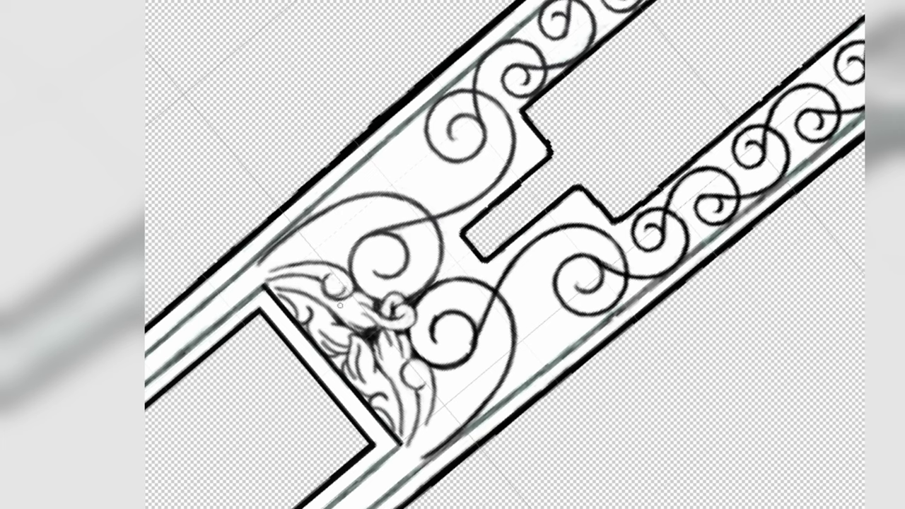
mouse_move(263, 266)
left_mouse_down()
mouse_move(327, 233)
mouse_move(263, 266)
left_mouse_up()
left_click_drag(310, 240, 377, 242)
left_click_drag(313, 254, 379, 244)
left_click_drag(312, 246, 366, 248)
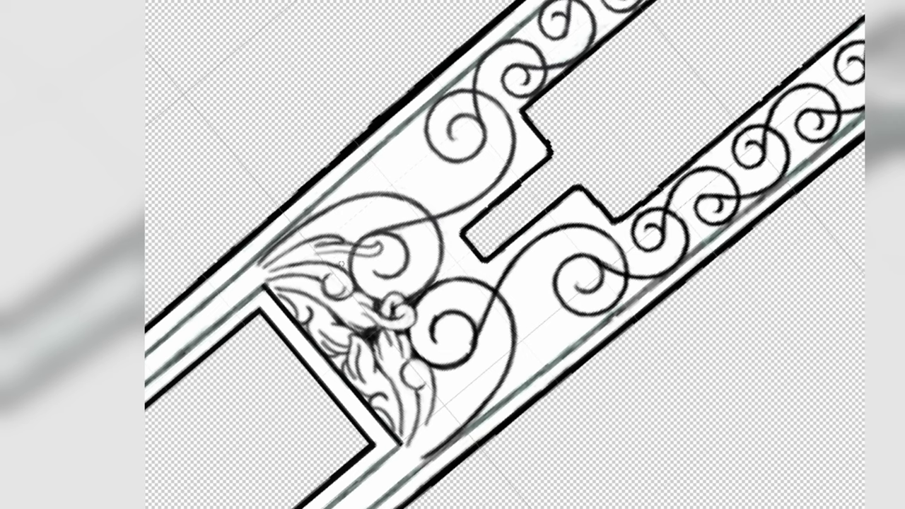
left_click_drag(289, 259, 337, 250)
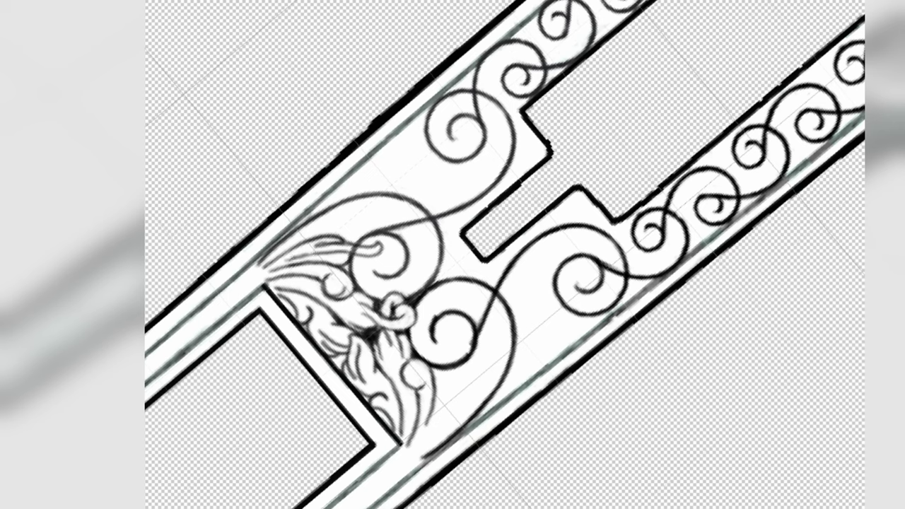
Erase a stray strand end and ink the leaf tip darker.
left_click_drag(350, 250, 358, 248)
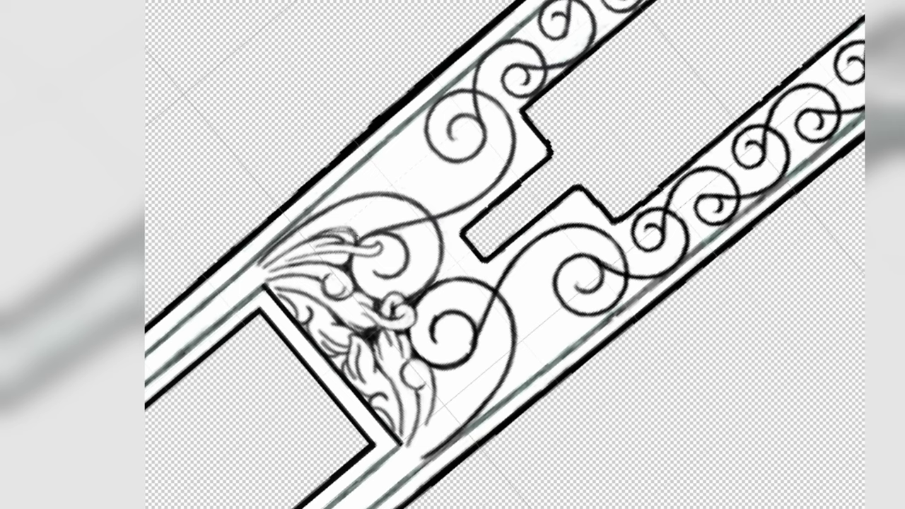
mouse_move(354, 231)
left_mouse_down()
mouse_move(344, 242)
mouse_move(321, 230)
mouse_move(333, 227)
left_mouse_up()
mouse_move(365, 236)
left_mouse_down()
mouse_move(338, 221)
mouse_move(366, 232)
left_mouse_up()
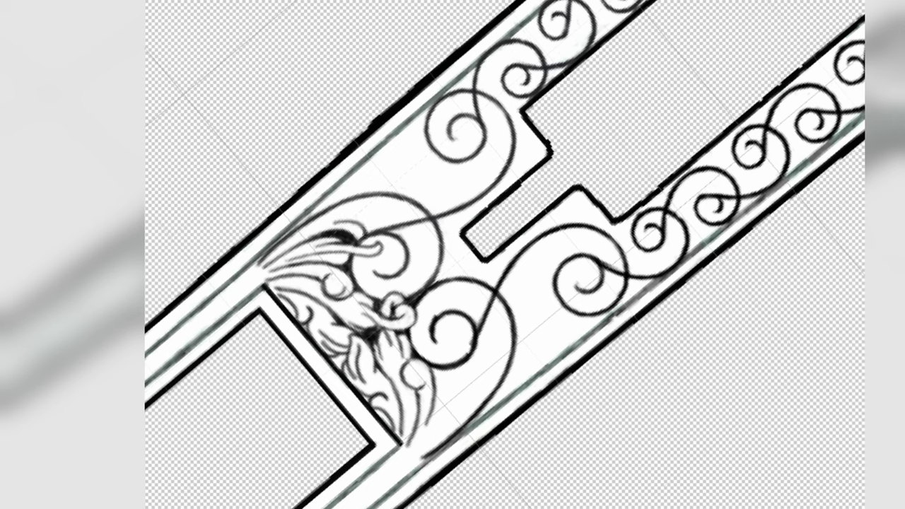
Draw curving strands and hooked curls rising from the feather tip, with small hatching beside them.
left_click_drag(318, 222, 357, 188)
left_click_drag(353, 188, 374, 193)
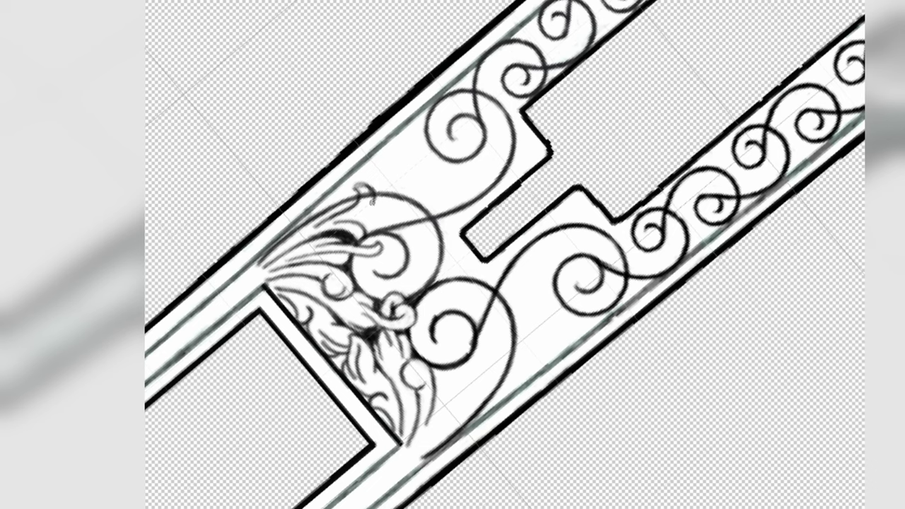
mouse_move(367, 208)
left_mouse_down()
mouse_move(404, 212)
mouse_move(409, 230)
mouse_move(393, 235)
mouse_move(406, 225)
left_mouse_up()
mouse_move(360, 185)
left_mouse_down()
mouse_move(372, 188)
mouse_move(367, 211)
mouse_move(393, 212)
left_mouse_up()
mouse_move(371, 228)
left_mouse_down()
mouse_move(401, 191)
mouse_move(382, 161)
left_mouse_up()
mouse_move(400, 194)
left_mouse_down()
mouse_move(368, 169)
mouse_move(390, 183)
mouse_move(385, 166)
mouse_move(398, 179)
mouse_move(396, 203)
mouse_move(377, 228)
mouse_move(382, 188)
mouse_move(379, 205)
left_mouse_up()
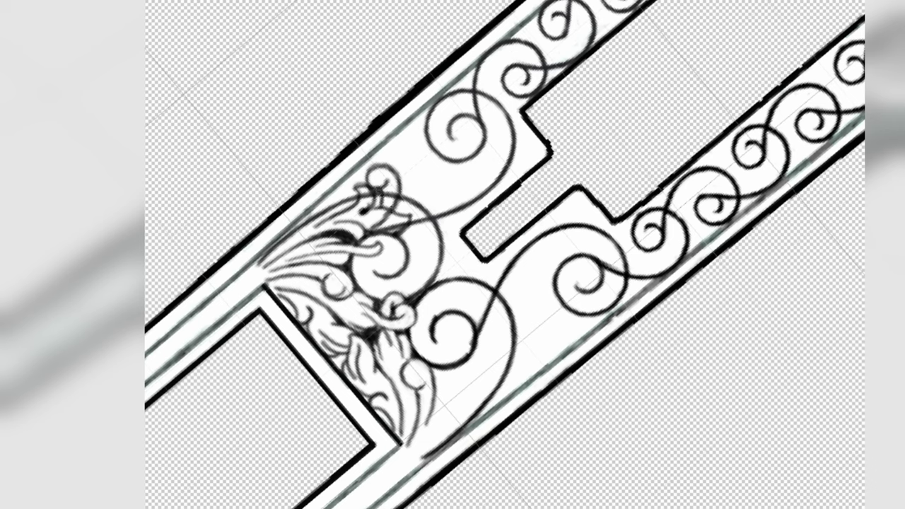
mouse_move(373, 164)
left_mouse_down()
mouse_move(396, 170)
mouse_move(404, 191)
mouse_move(393, 222)
mouse_move(398, 201)
left_mouse_up()
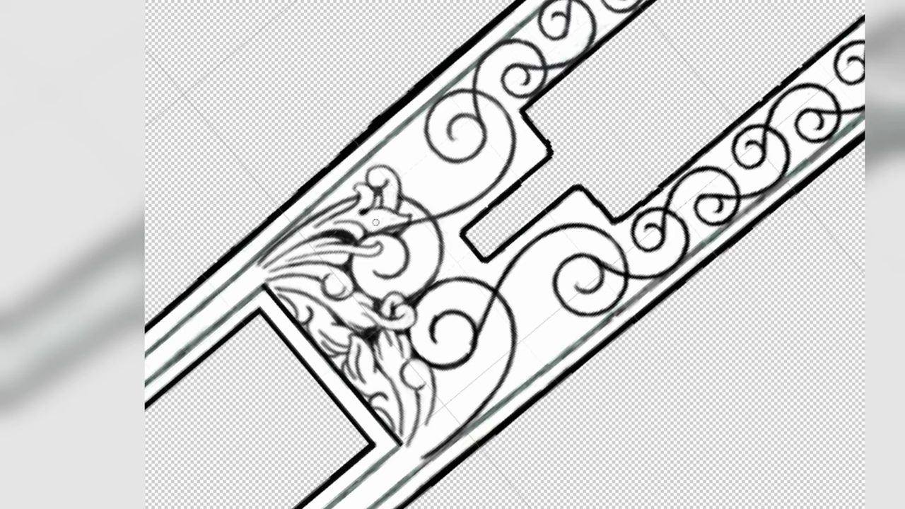
Clean grey smudges off the flower curl and add fine hair-like curled strokes along its upper right.
mouse_move(404, 218)
left_mouse_down()
mouse_move(389, 229)
mouse_move(399, 225)
mouse_move(393, 207)
left_mouse_up()
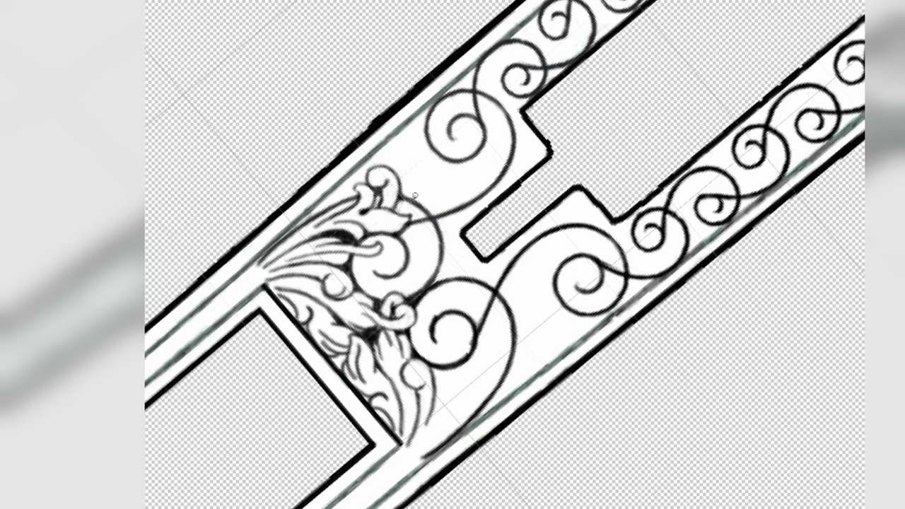
mouse_move(413, 194)
left_mouse_down()
mouse_move(425, 168)
mouse_move(420, 174)
mouse_move(437, 169)
left_mouse_up()
mouse_move(415, 160)
left_mouse_down()
mouse_move(418, 146)
mouse_move(413, 160)
left_mouse_up()
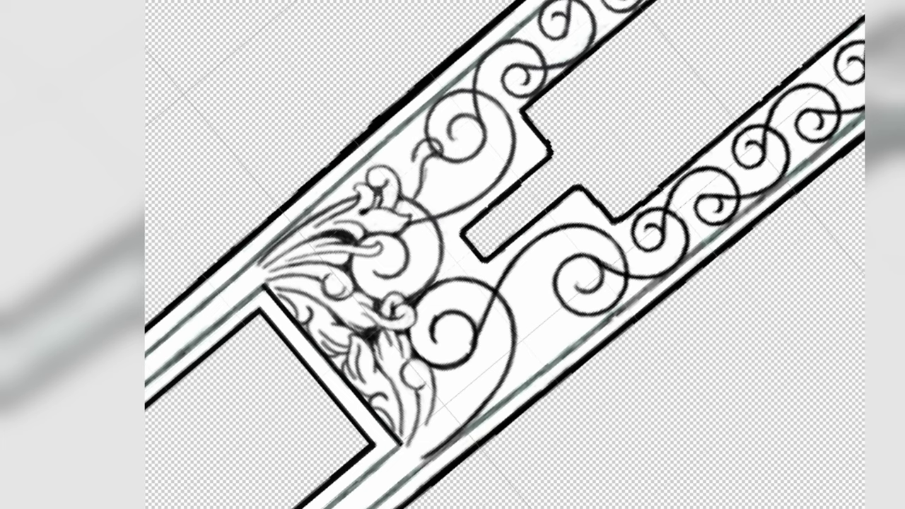
mouse_move(398, 179)
left_mouse_down()
mouse_move(396, 145)
mouse_move(412, 126)
mouse_move(413, 147)
mouse_move(397, 154)
mouse_move(398, 167)
mouse_move(416, 124)
mouse_move(422, 138)
left_mouse_up()
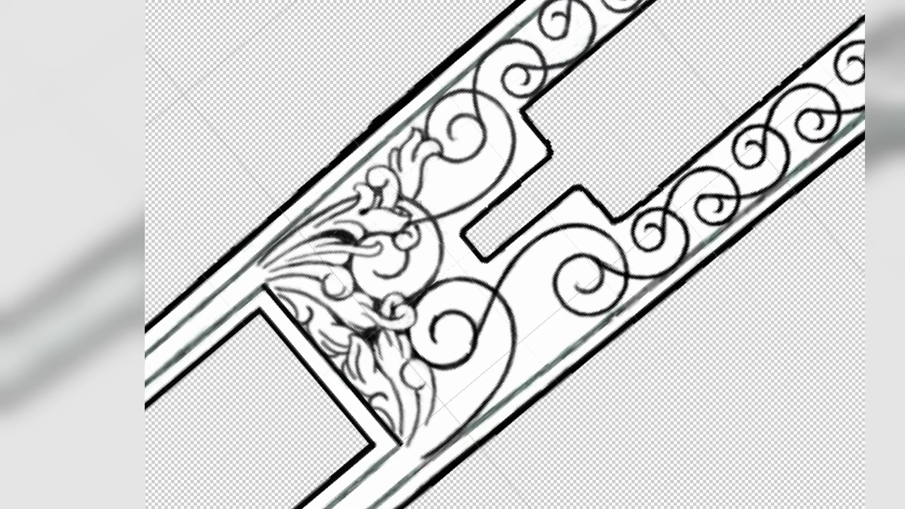
left_click_drag(431, 202, 448, 164)
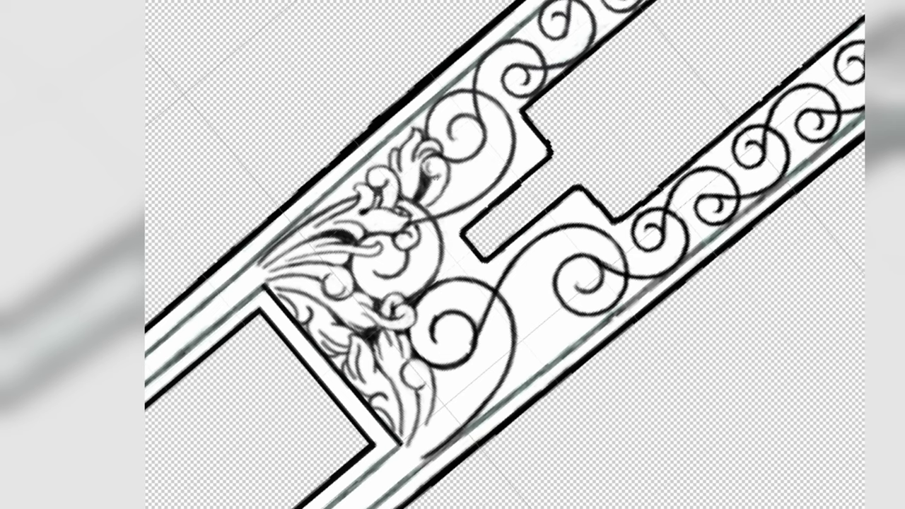
left_click_drag(432, 210, 467, 191)
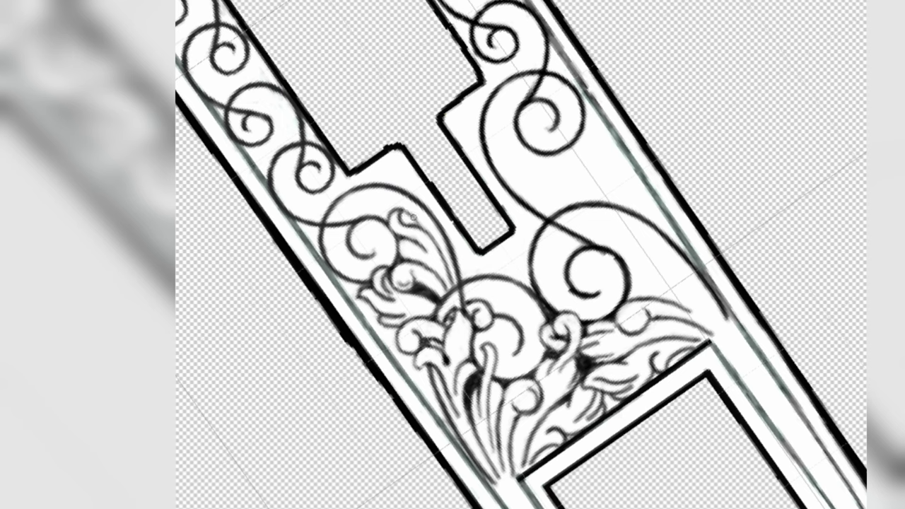
Add a small curl and a thin curve along the leaf ornament's top, then darken the shading there.
left_click_drag(392, 207, 380, 212)
left_click_drag(367, 201, 406, 201)
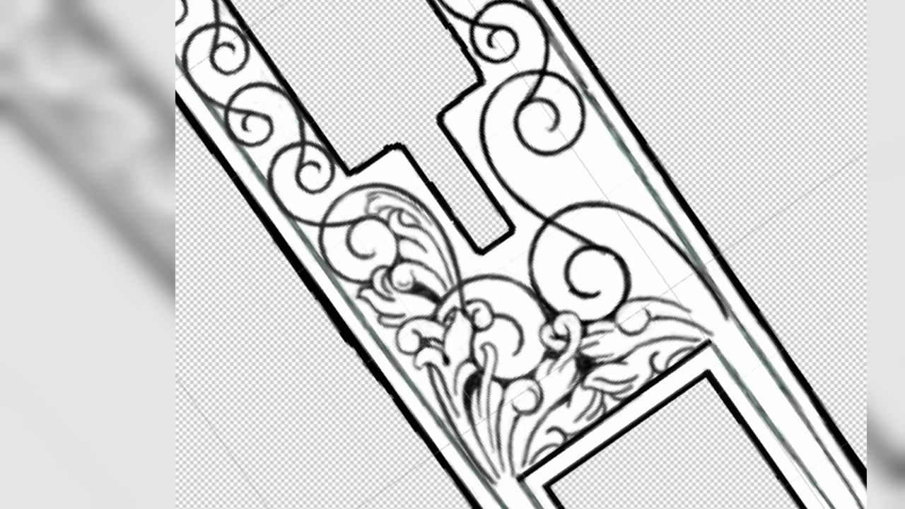
mouse_move(373, 211)
left_mouse_down()
mouse_move(386, 217)
mouse_move(391, 206)
mouse_move(418, 223)
mouse_move(368, 209)
left_mouse_up()
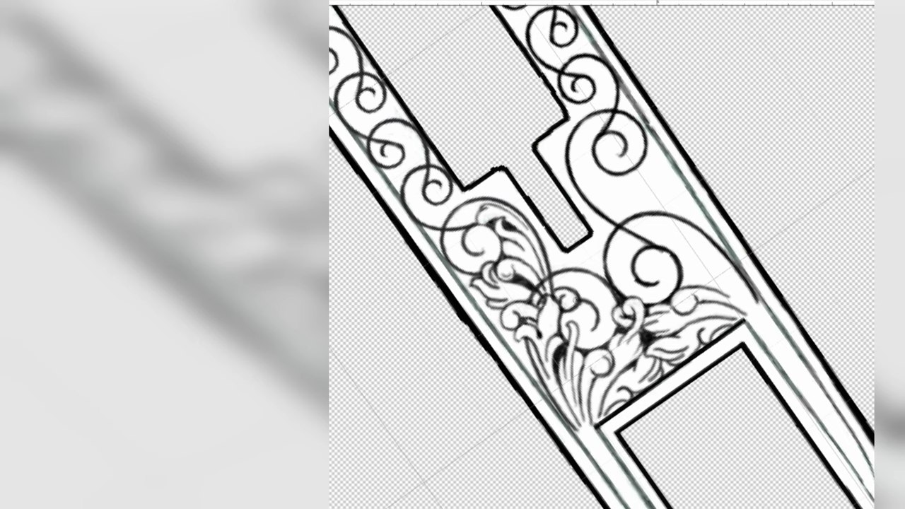
Erase stray ink marks near the ornament's lower edge and add dark detail strokes along the leaf.
mouse_move(570, 291)
left_mouse_down()
mouse_move(576, 305)
mouse_move(546, 295)
mouse_move(546, 278)
mouse_move(531, 266)
left_mouse_up()
left_click_drag(571, 300, 578, 310)
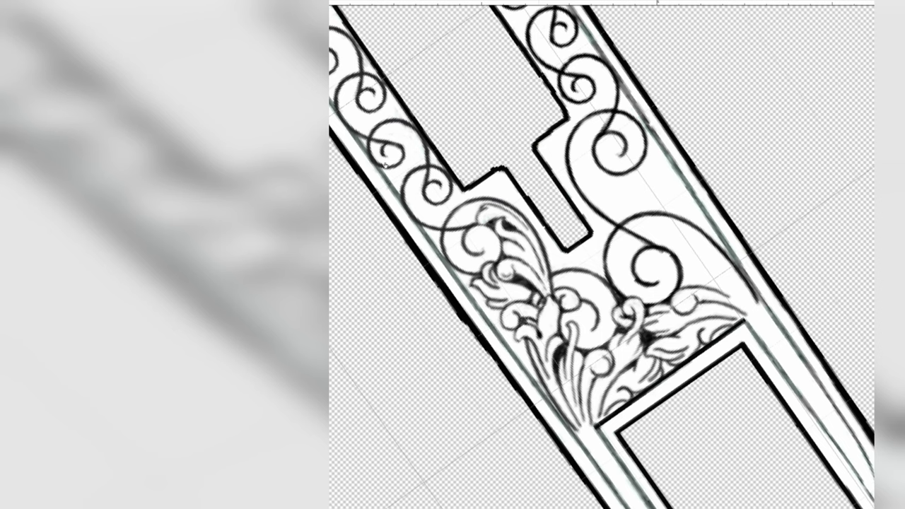
mouse_move(476, 222)
left_mouse_down()
mouse_move(494, 206)
mouse_move(521, 220)
mouse_move(491, 212)
left_mouse_up()
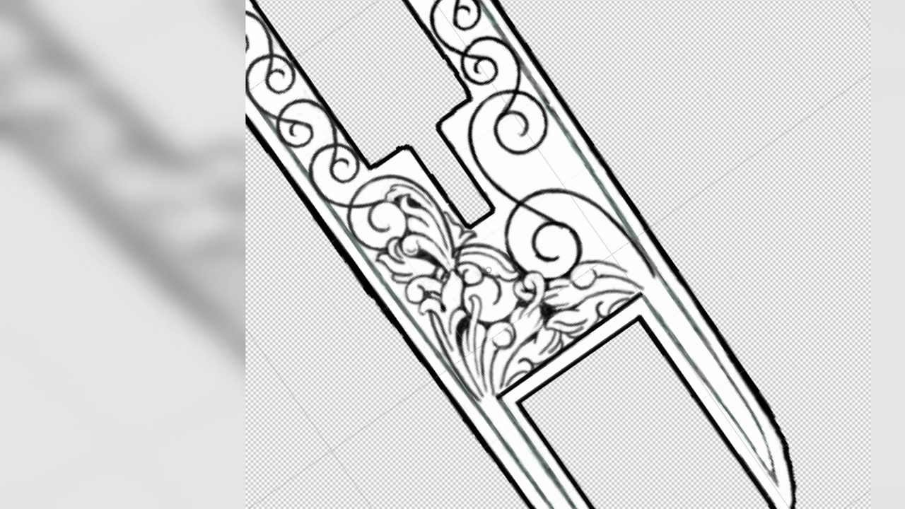
Paint dark shading into the ornament's right part and add small curls at its top edge.
left_click_drag(505, 288, 504, 305)
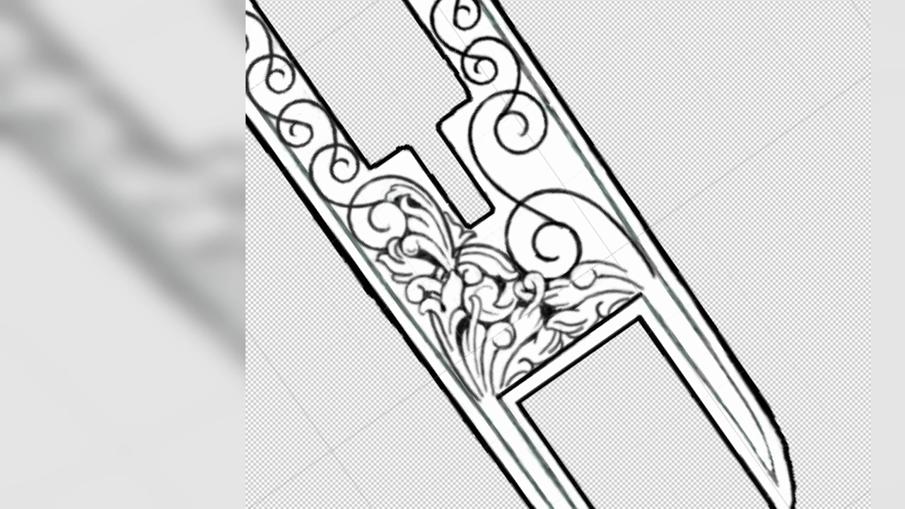
left_click_drag(502, 303, 498, 292)
mouse_move(479, 241)
left_mouse_down()
mouse_move(484, 229)
mouse_move(499, 247)
mouse_move(480, 241)
left_mouse_up()
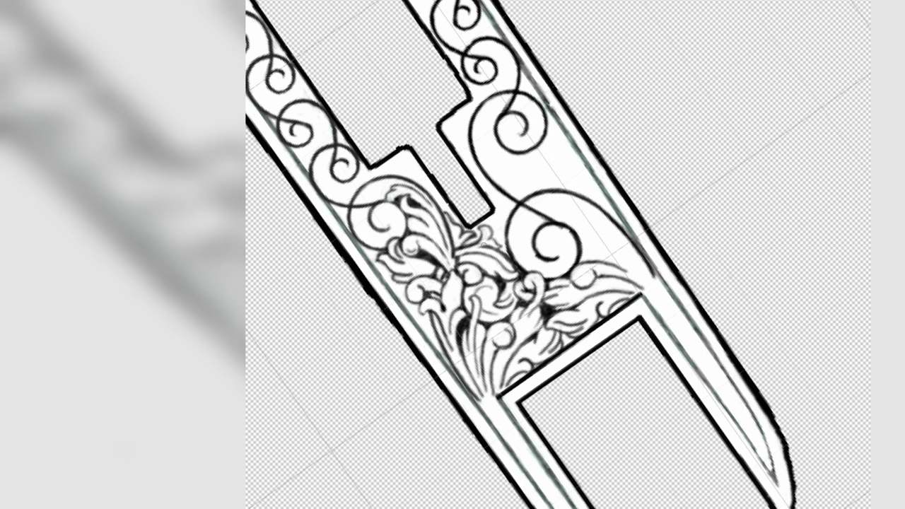
scroll(494, 265, "up", 3)
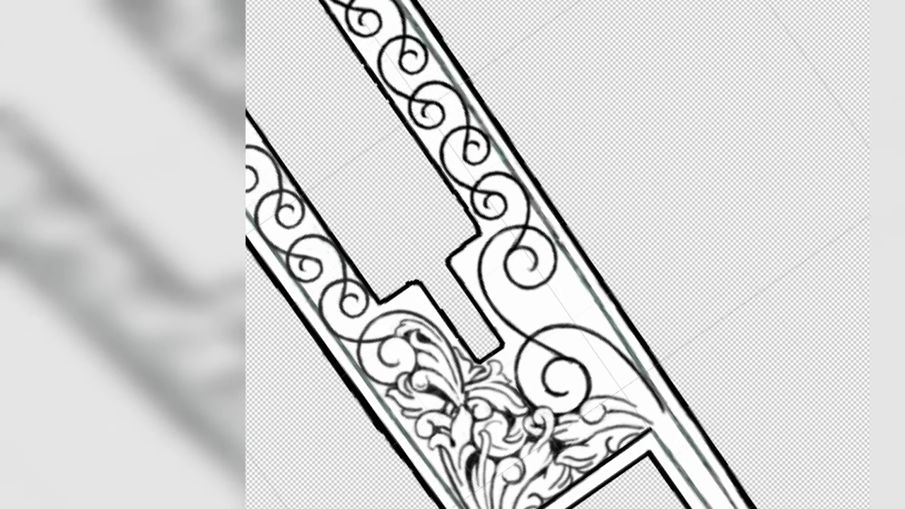
Curl the notch corner and ink small curls and detail lines along the ornament's tip and left edge.
mouse_move(433, 327)
left_mouse_down()
mouse_move(422, 290)
mouse_move(423, 310)
mouse_move(397, 299)
mouse_move(393, 318)
mouse_move(413, 298)
mouse_move(415, 316)
mouse_move(416, 298)
mouse_move(435, 337)
left_mouse_up()
left_click_drag(390, 310, 421, 290)
left_click_drag(421, 290, 423, 307)
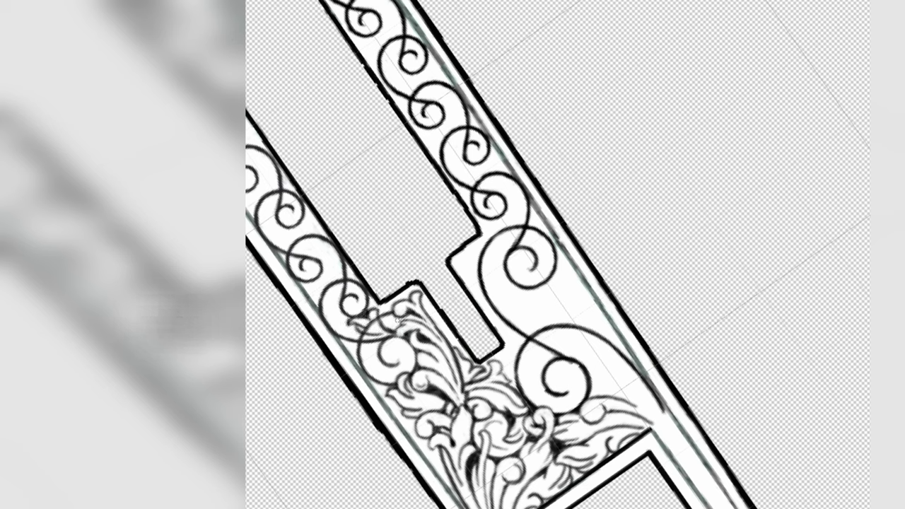
left_click_drag(366, 347, 375, 354)
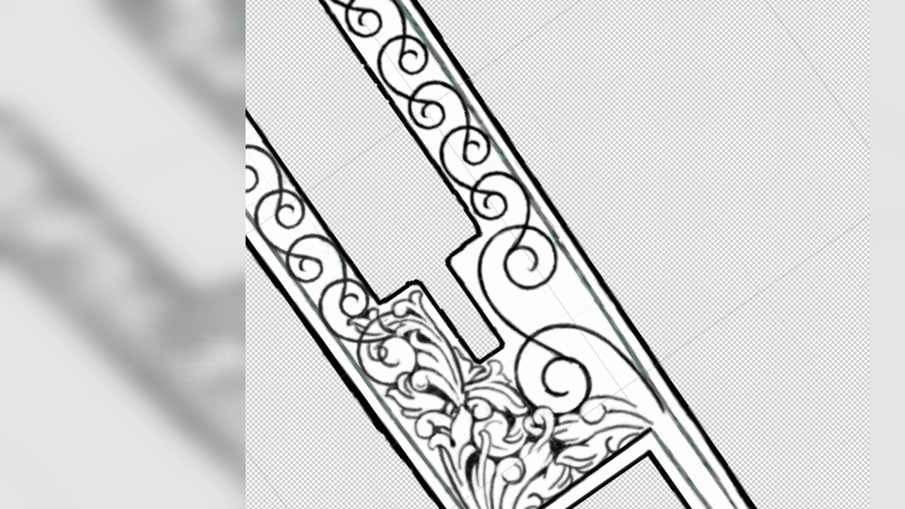
left_click_drag(389, 326, 400, 324)
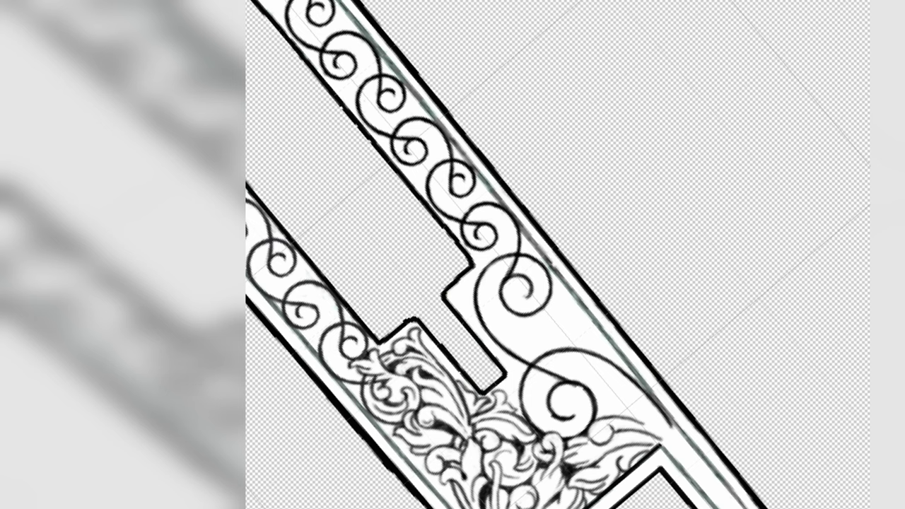
left_click_drag(357, 377, 345, 367)
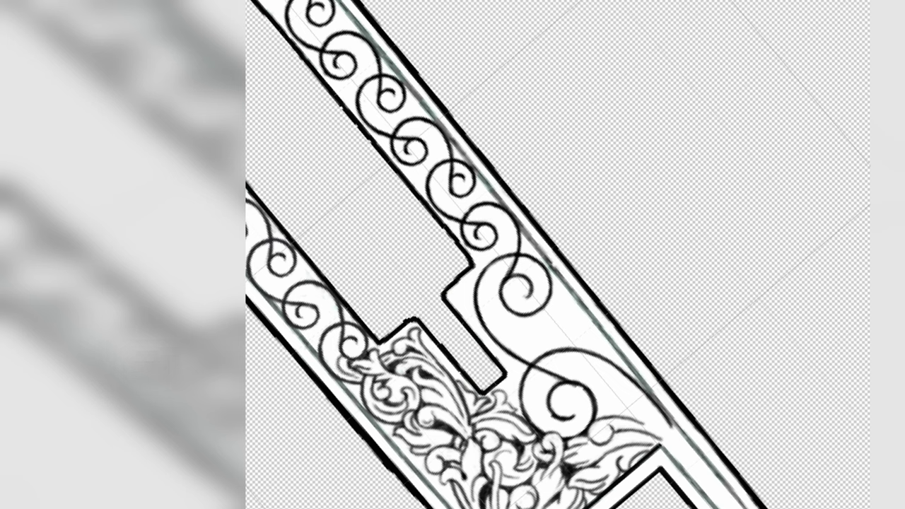
left_click_drag(328, 351, 335, 340)
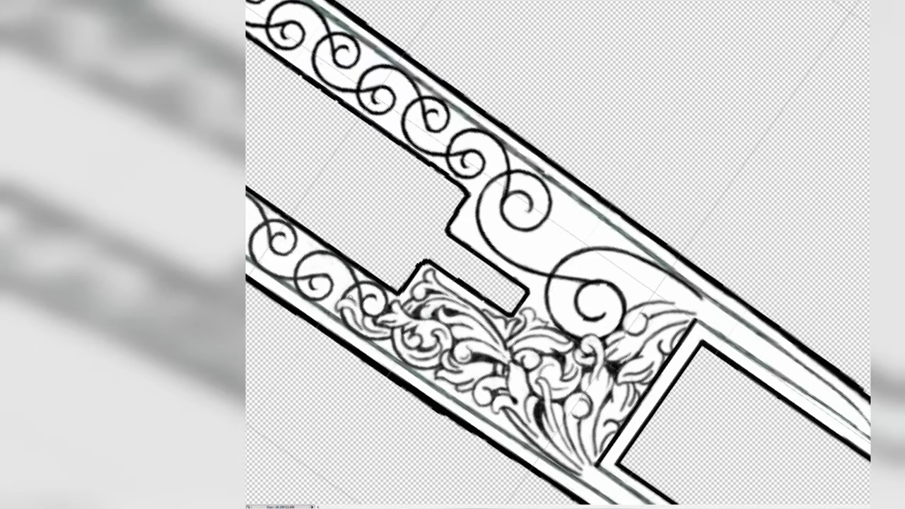
mouse_move(357, 303)
left_mouse_down()
mouse_move(333, 284)
mouse_move(329, 298)
left_mouse_up()
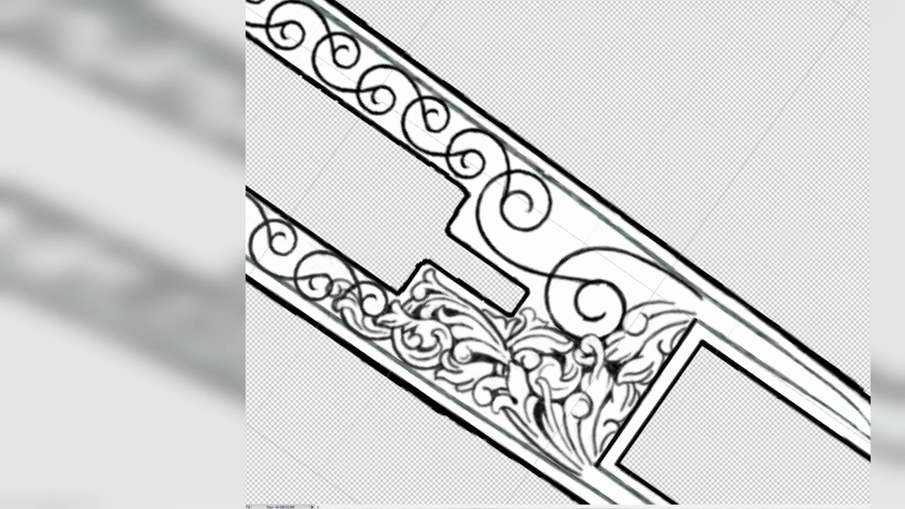
Darken the curls at the band junction, paint a small leaf in the lower band, and erase one patch.
mouse_move(337, 304)
left_mouse_down()
mouse_move(407, 247)
mouse_move(437, 208)
left_mouse_up()
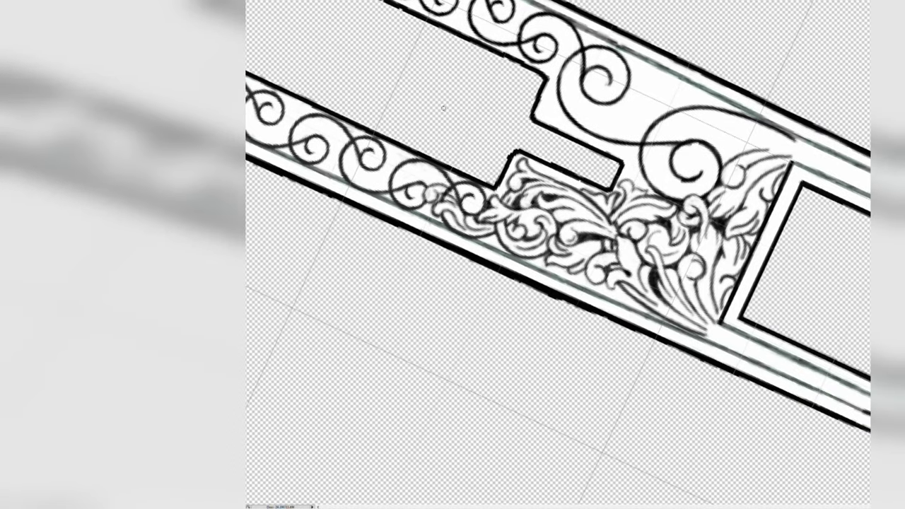
mouse_move(463, 188)
left_mouse_down()
mouse_move(474, 195)
mouse_move(446, 205)
left_mouse_up()
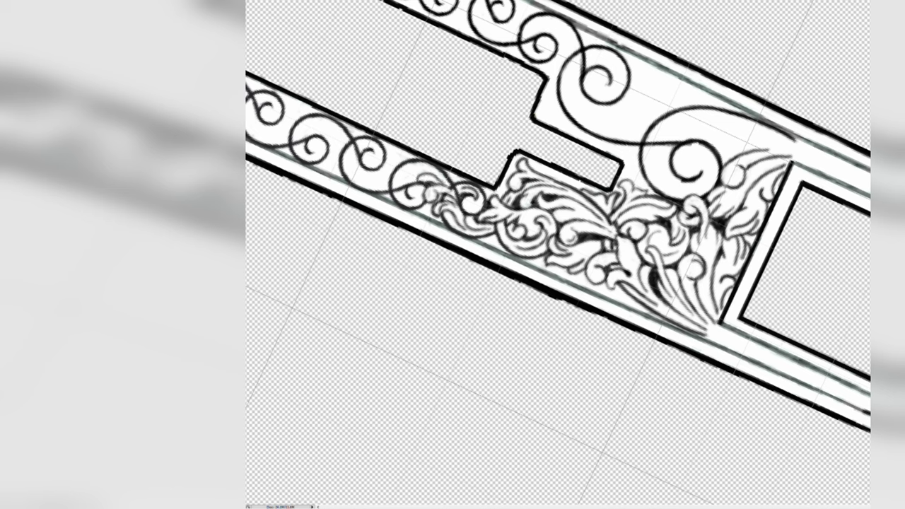
mouse_move(408, 180)
left_mouse_down()
mouse_move(392, 162)
mouse_move(394, 171)
left_mouse_up()
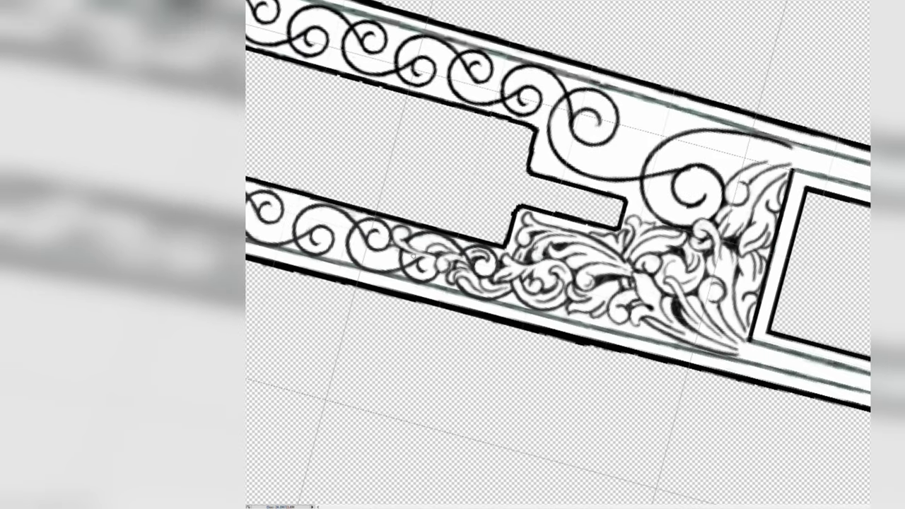
mouse_move(413, 257)
left_mouse_down()
mouse_move(375, 263)
mouse_move(367, 255)
left_mouse_up()
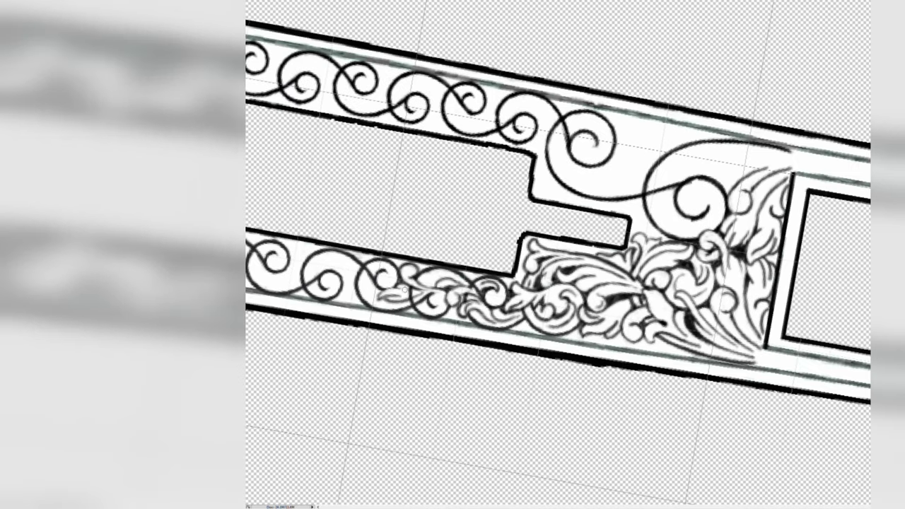
mouse_move(446, 276)
left_mouse_down()
mouse_move(421, 286)
mouse_move(420, 308)
left_mouse_up()
left_click_drag(417, 297, 405, 306)
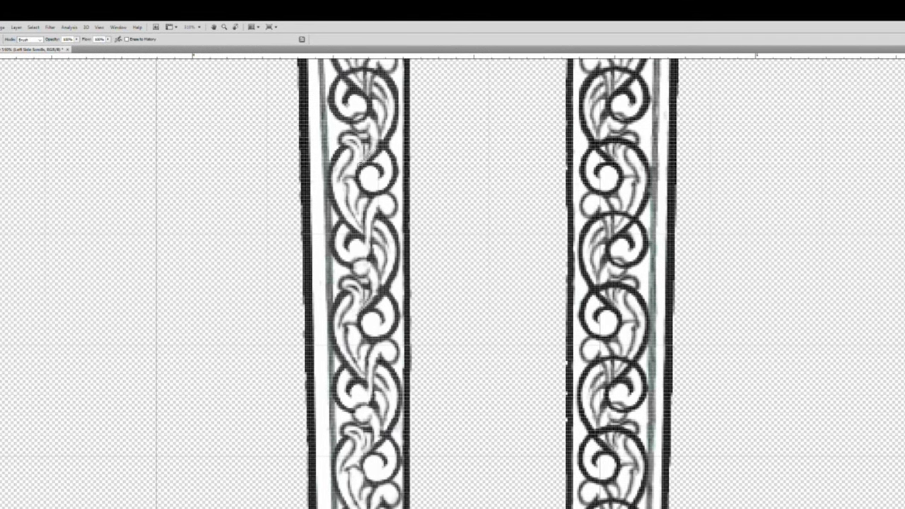
key("b")
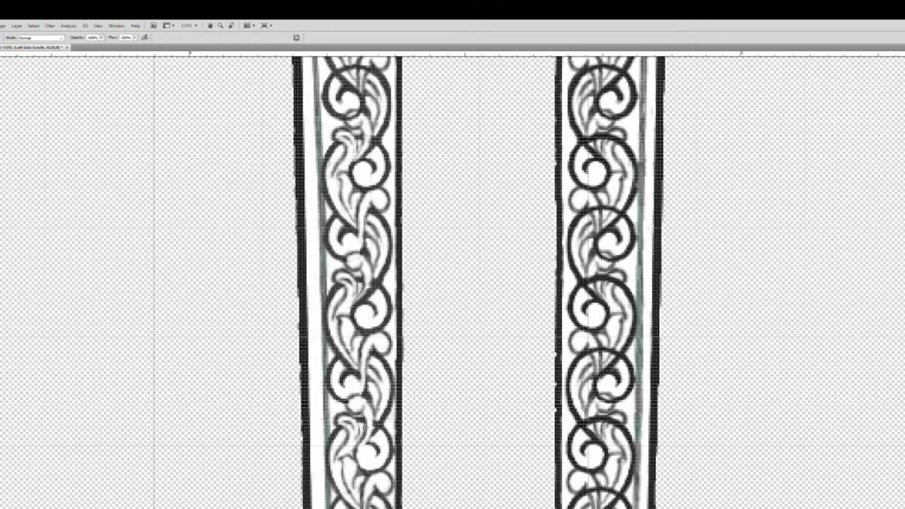
key("e")
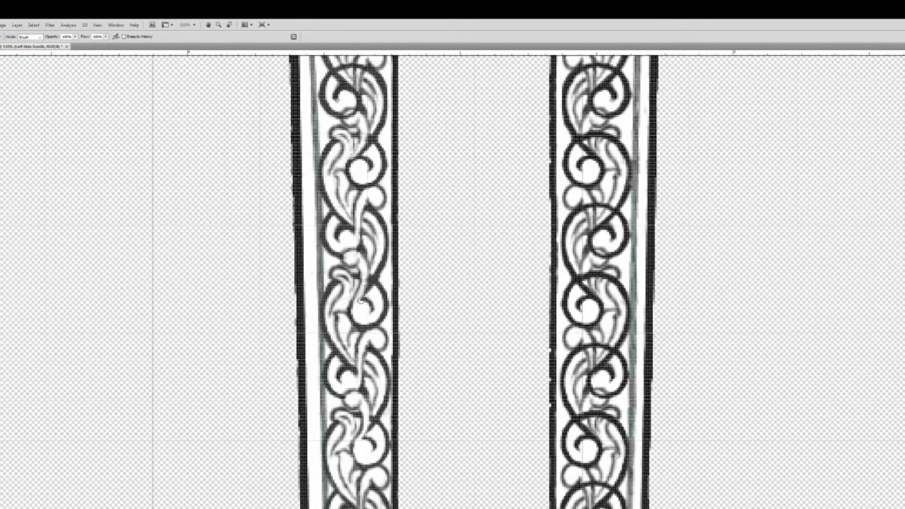
left_click_drag(453, 255, 388, 325)
key("b")
key("e")
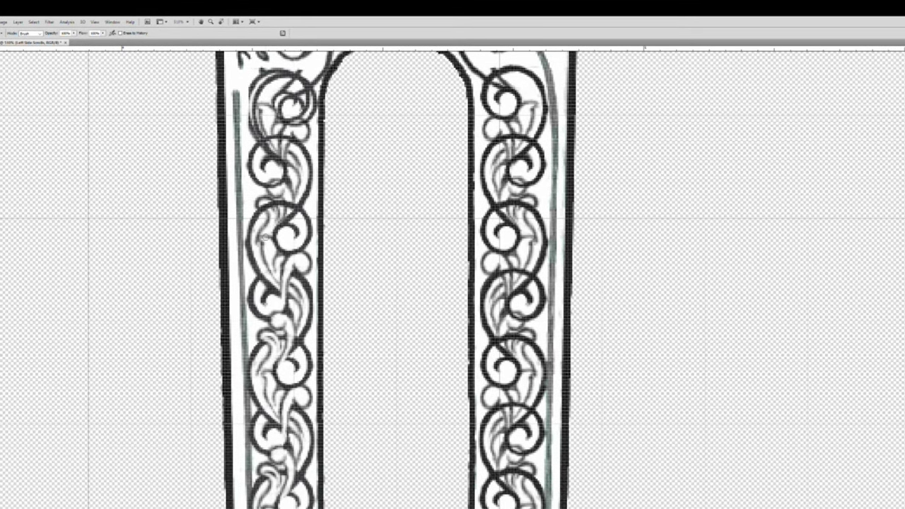
key("b")
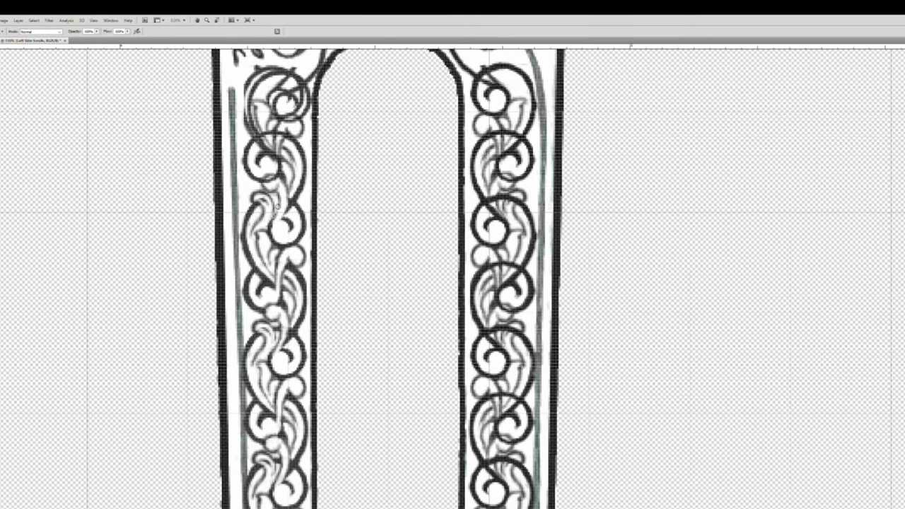
key("e")
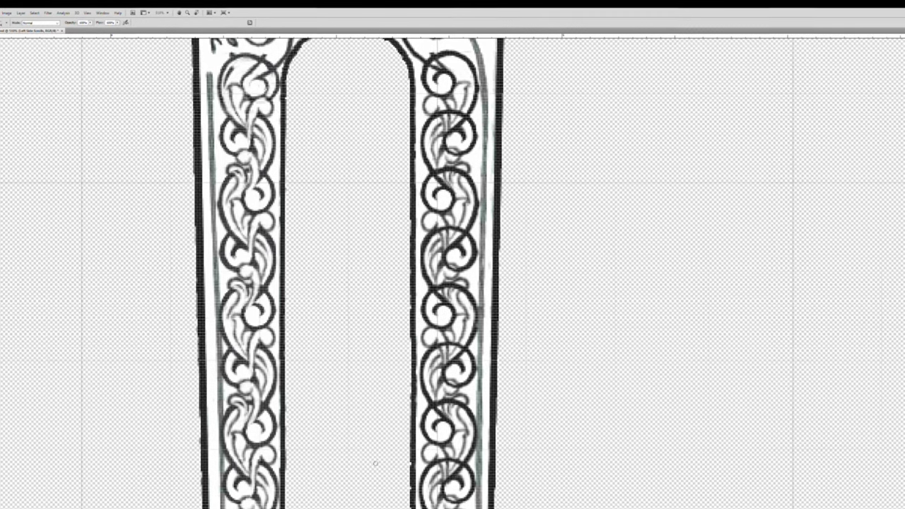
scroll(375, 464, "down", 5)
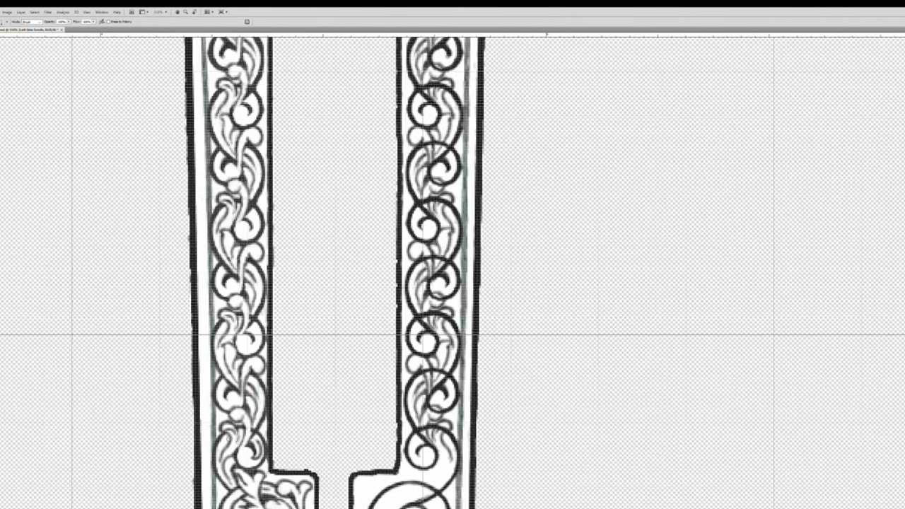
Switch back to the Brush tool for sketching the leaf flourish.
key("b")
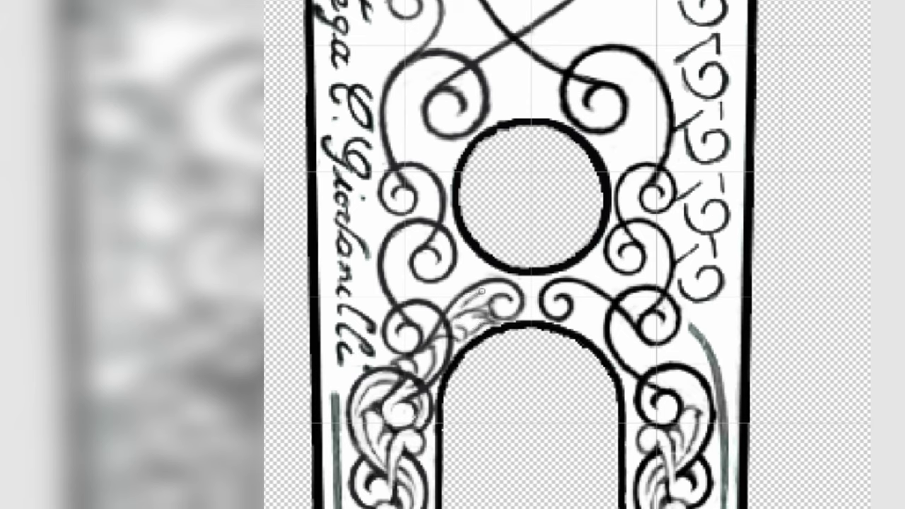
Sketch and darken fine strokes in the left leaf flourish, extending it up toward the circle.
mouse_move(441, 341)
left_mouse_down()
mouse_move(425, 297)
mouse_move(447, 290)
left_mouse_up()
left_click_drag(433, 321, 456, 290)
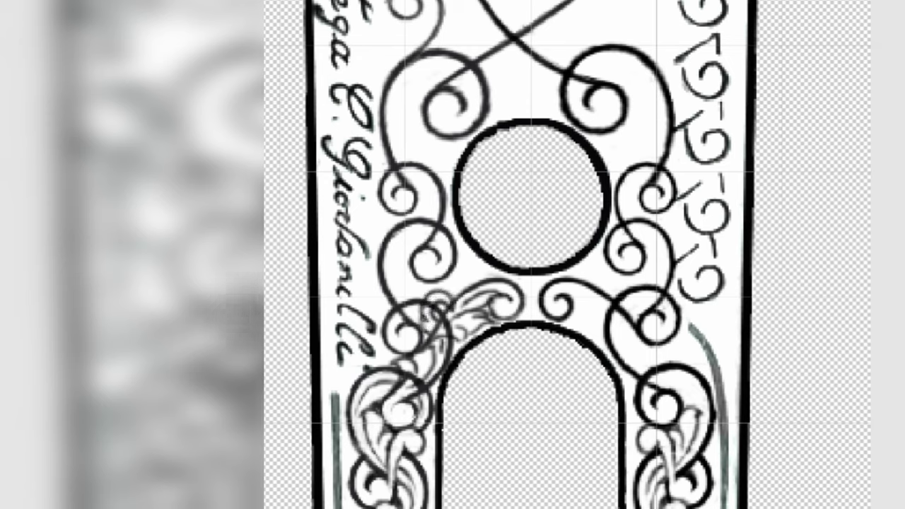
mouse_move(426, 331)
left_mouse_down()
mouse_move(406, 307)
mouse_move(396, 267)
left_mouse_up()
mouse_move(422, 298)
left_mouse_down()
mouse_move(404, 261)
mouse_move(405, 278)
mouse_move(411, 258)
mouse_move(456, 270)
mouse_move(458, 295)
mouse_move(473, 267)
mouse_move(502, 268)
left_mouse_up()
mouse_move(401, 319)
left_mouse_down()
mouse_move(398, 340)
mouse_move(413, 343)
mouse_move(417, 328)
left_mouse_up()
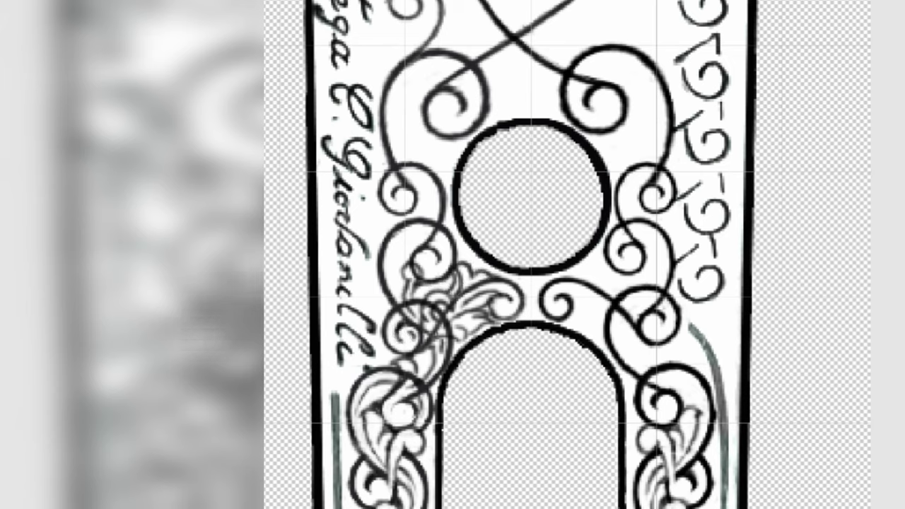
mouse_move(456, 295)
left_mouse_down()
mouse_move(453, 271)
mouse_move(497, 320)
left_mouse_up()
left_click_drag(423, 333, 427, 344)
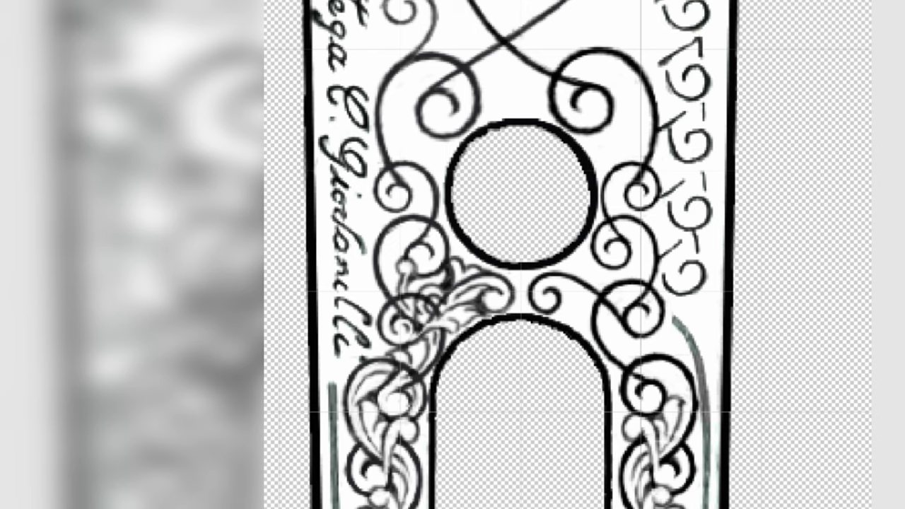
Lighten the stray shading across the leaf flourish.
mouse_move(430, 306)
left_mouse_down()
mouse_move(416, 281)
mouse_move(444, 276)
mouse_move(474, 311)
mouse_move(461, 319)
left_mouse_up()
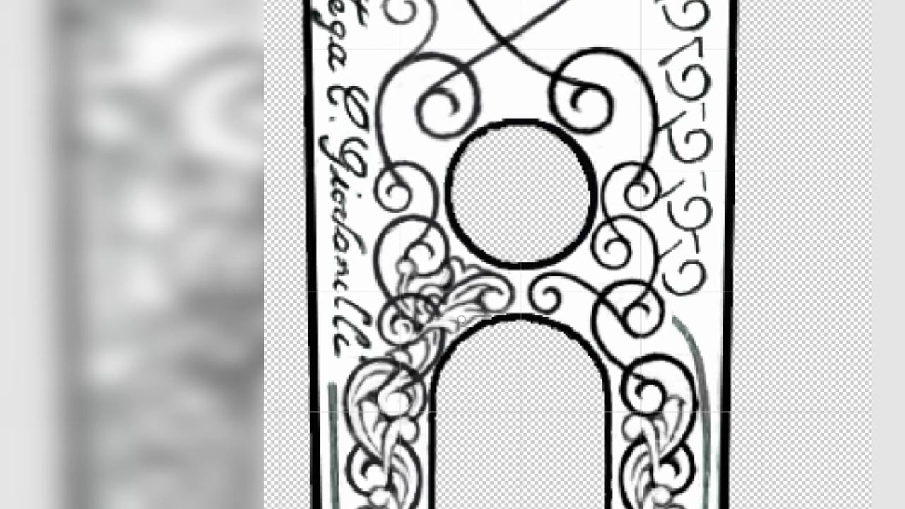
left_click_drag(404, 296, 448, 326)
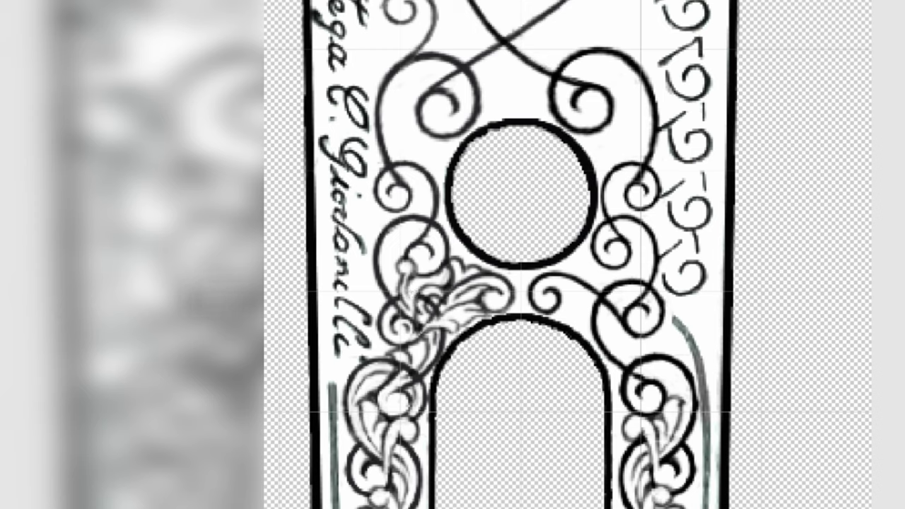
mouse_move(408, 308)
left_mouse_down()
mouse_move(436, 338)
mouse_move(430, 320)
left_mouse_up()
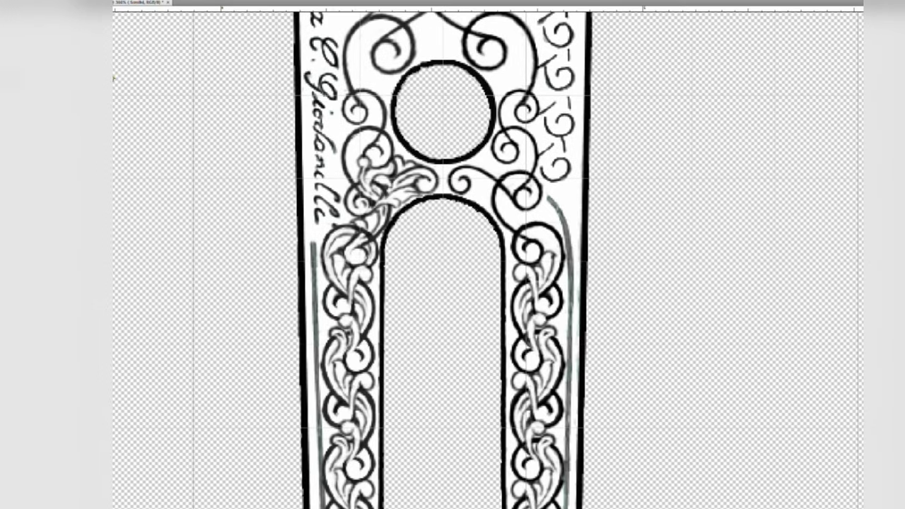
Darken the leaf strokes beside the circle and paint a new leaf stroke extending upward.
left_click_drag(353, 172, 357, 152)
mouse_move(365, 147)
left_mouse_down()
mouse_move(375, 130)
mouse_move(361, 138)
left_mouse_up()
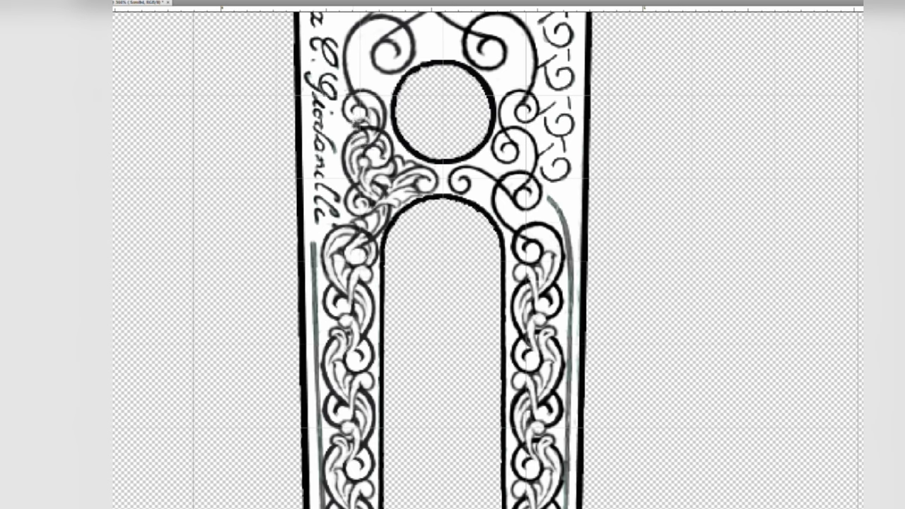
mouse_move(374, 105)
left_mouse_down()
mouse_move(386, 95)
mouse_move(382, 75)
left_mouse_up()
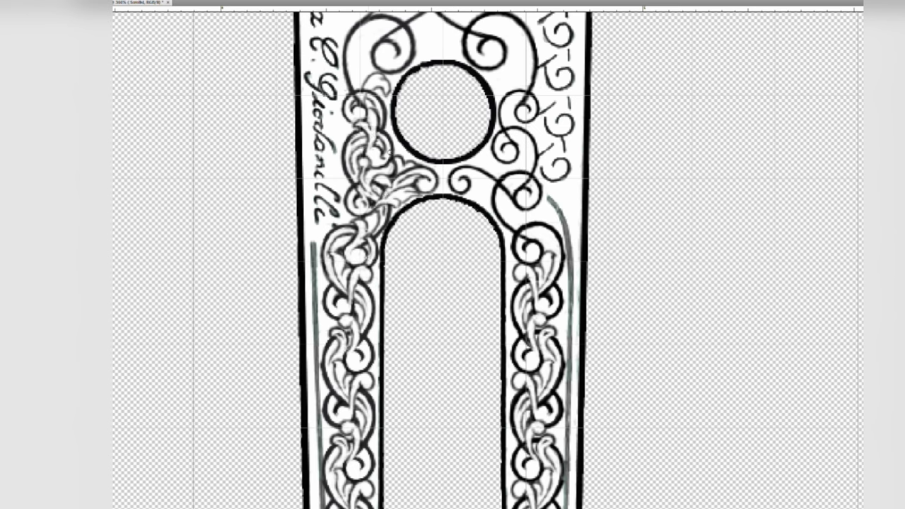
key("alt+bracketleft")
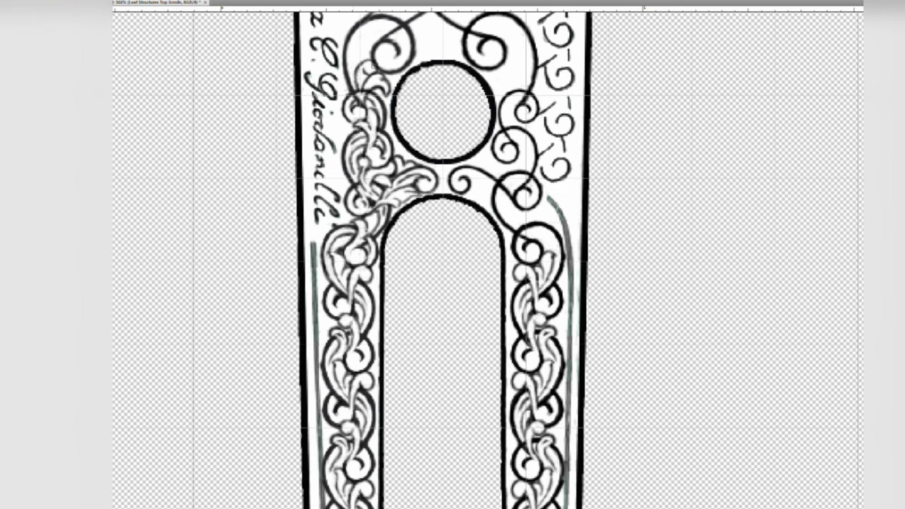
Toggle between the Scrolls and Leaf Structure Top Scrolls layers with Alt+] and Alt+[, ending on Leaf Structure Top Scrolls.
key("alt+bracketright")
key("alt+bracketleft")
key("alt+bracketright")
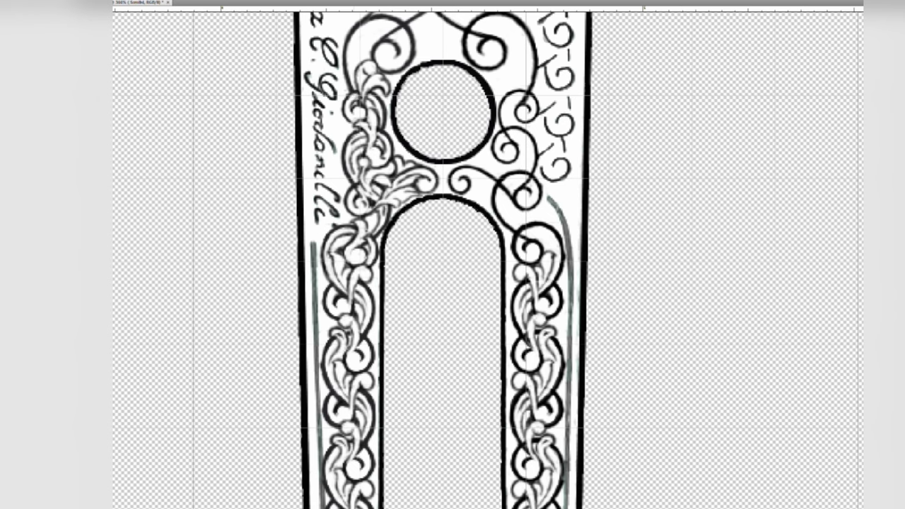
key("alt+bracketleft")
key("alt+bracketright")
key("alt+bracketleft")
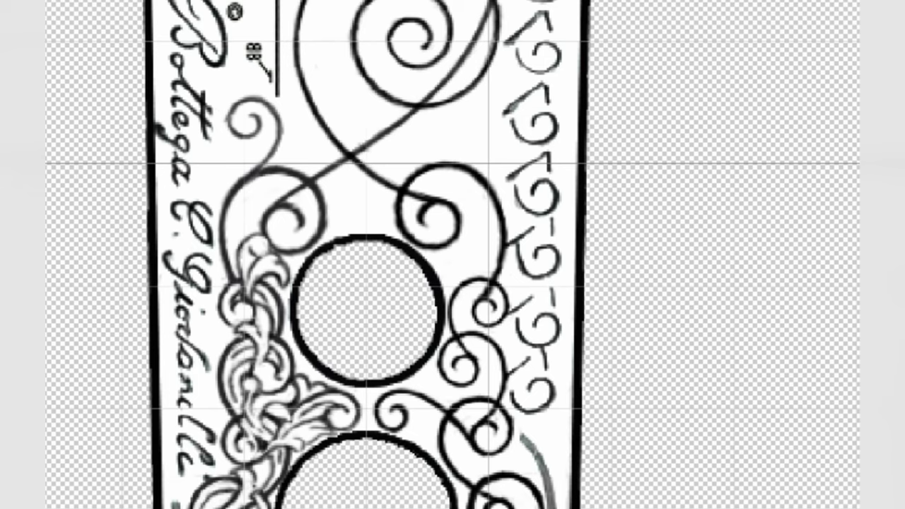
Ink leaf strokes across the arch top and down its right side, erasing one small stray mark.
mouse_move(335, 389)
left_mouse_down()
mouse_move(365, 392)
mouse_move(366, 425)
left_mouse_up()
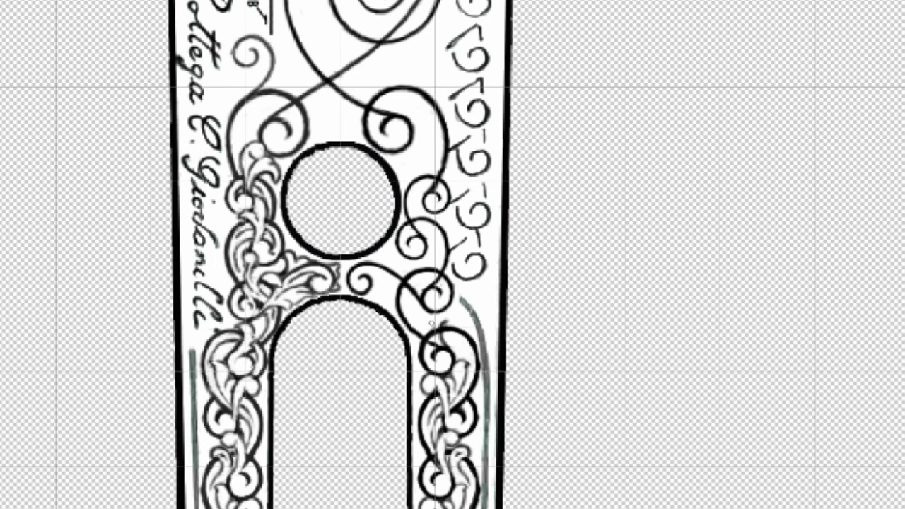
left_click_drag(431, 330, 453, 316)
mouse_move(393, 305)
left_mouse_down()
mouse_move(391, 285)
mouse_move(368, 295)
mouse_move(372, 286)
left_mouse_up()
left_click_drag(413, 315, 423, 327)
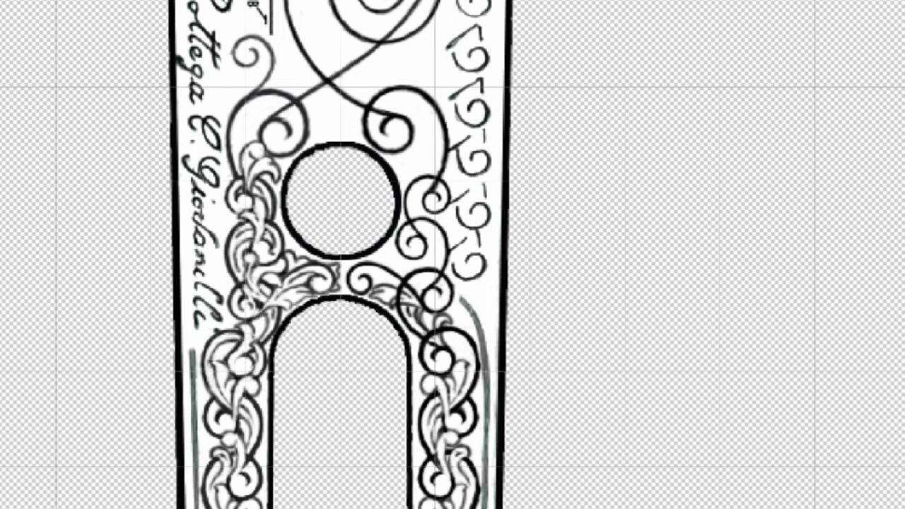
scroll(408, 314, "up", 1)
mouse_move(427, 318)
left_mouse_down()
mouse_move(431, 347)
mouse_move(443, 343)
left_mouse_up()
scroll(442, 332, "down", 1)
scroll(442, 332, "left", 2)
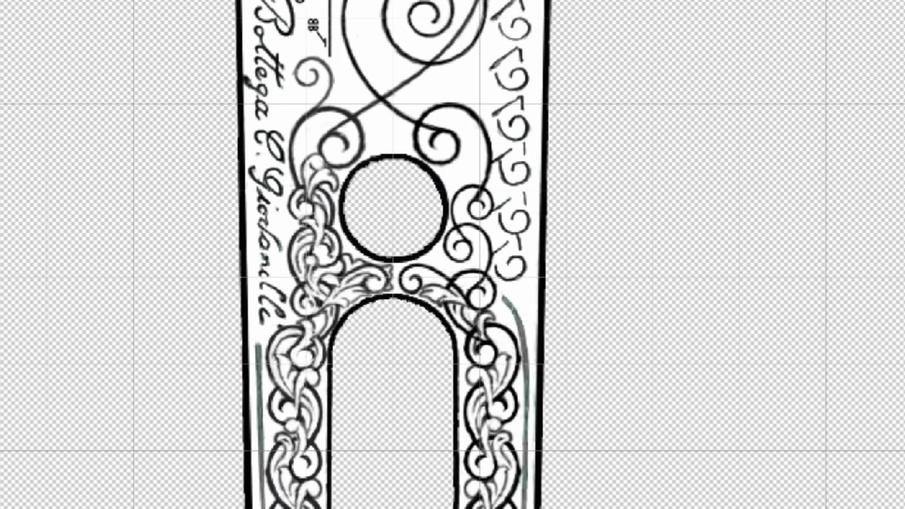
left_click_drag(490, 333, 497, 372)
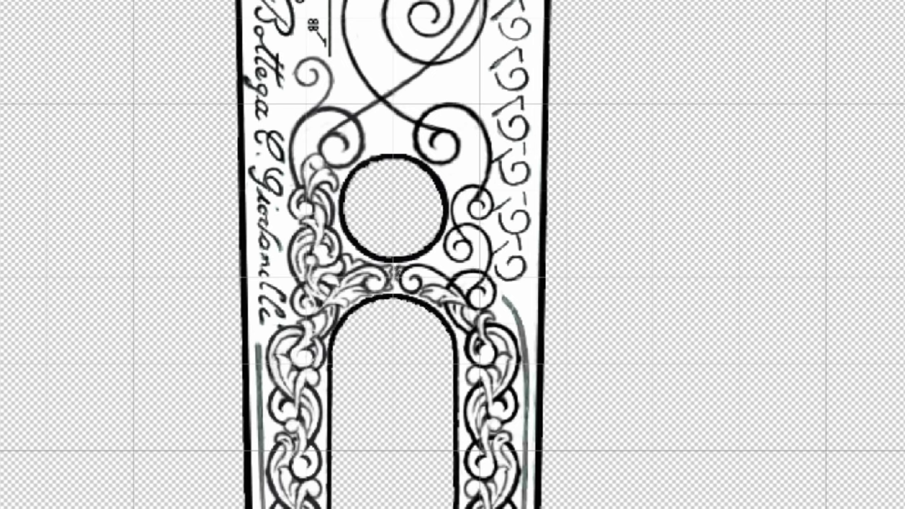
left_click_drag(396, 287, 424, 277)
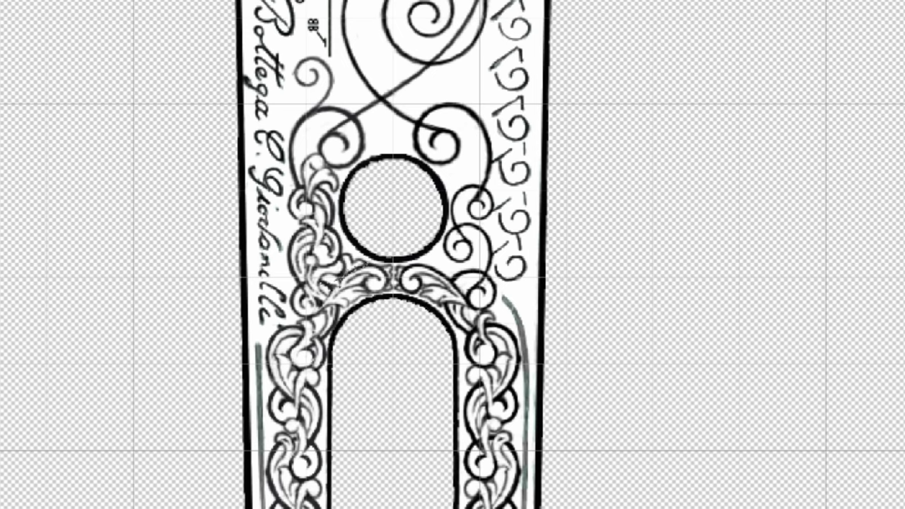
Copy the arch's top-left leaf to the right and rotate it beside the circle.
mouse_move(338, 285)
left_mouse_down()
mouse_move(297, 286)
mouse_move(336, 284)
left_mouse_up()
mouse_move(318, 279)
left_mouse_down()
mouse_move(594, 276)
mouse_move(463, 260)
left_mouse_up()
key("ctrl+t")
left_click_drag(497, 302, 471, 304)
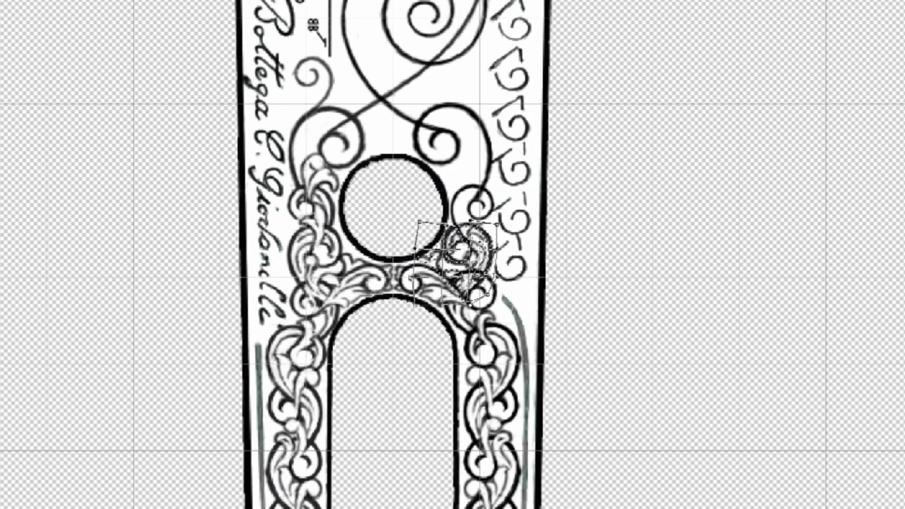
key("Return")
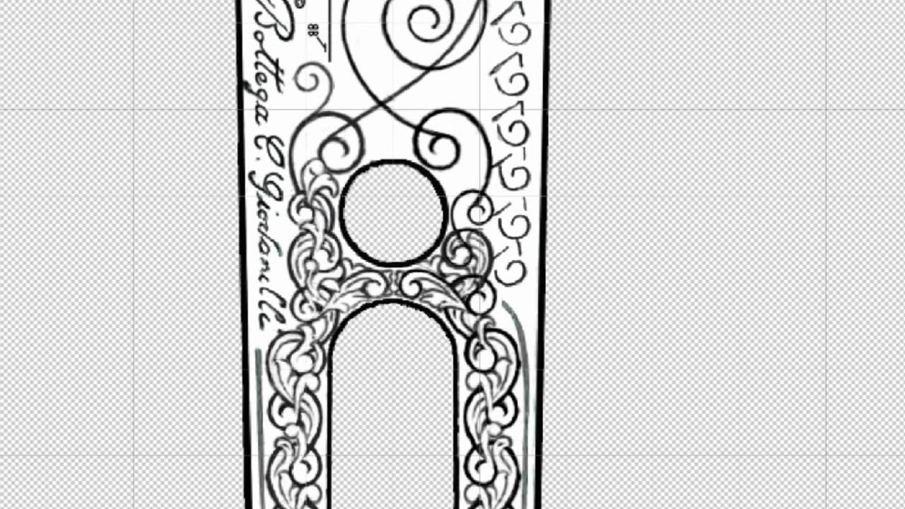
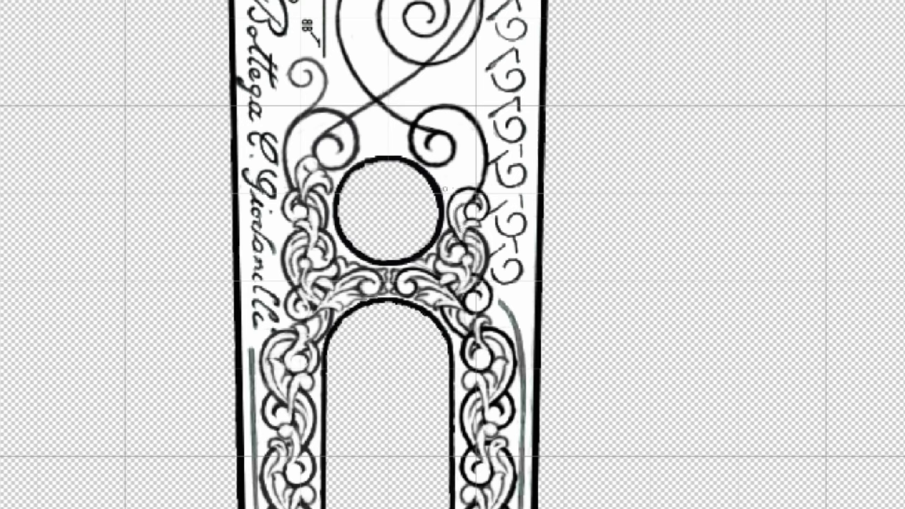
Sketch light, then darker leaf strokes over the curl at the top circle's upper right.
mouse_move(454, 175)
left_mouse_down()
mouse_move(443, 181)
mouse_move(460, 176)
left_mouse_up()
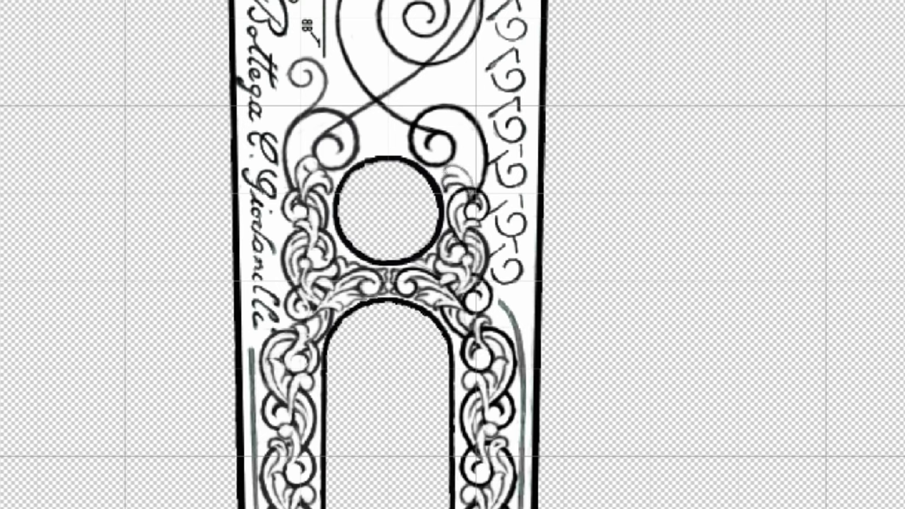
mouse_move(469, 168)
left_mouse_down()
mouse_move(452, 162)
mouse_move(472, 161)
mouse_move(472, 185)
left_mouse_up()
mouse_move(467, 150)
left_mouse_down()
mouse_move(454, 167)
mouse_move(476, 178)
left_mouse_up()
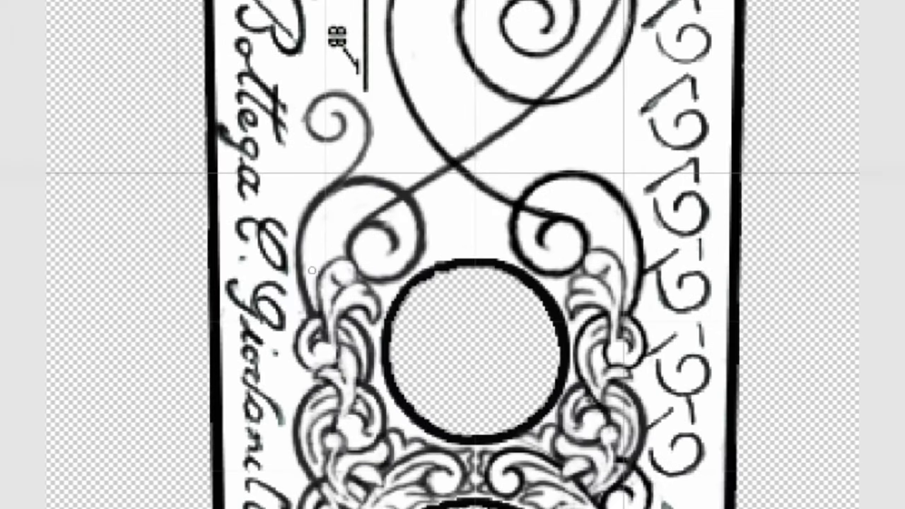
Sketch leaf strokes left of the left spiral and a curl above it.
left_click_drag(310, 269, 354, 212)
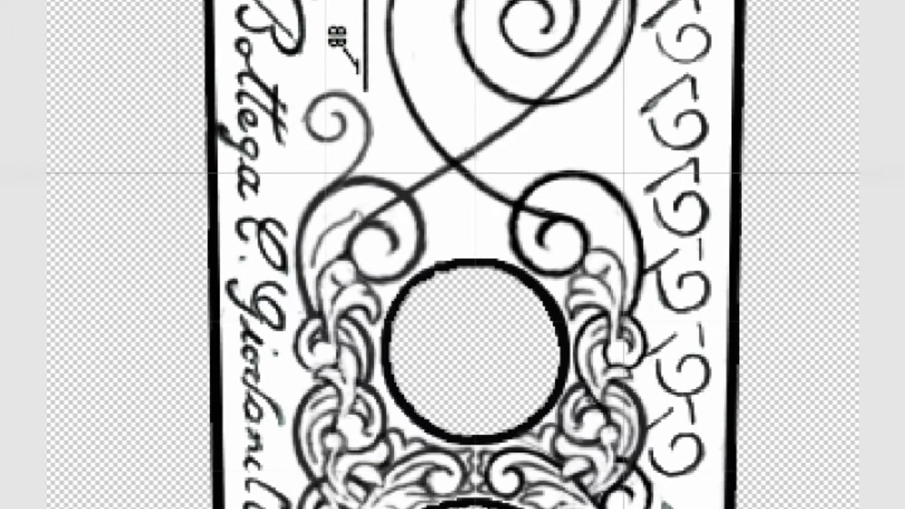
mouse_move(368, 207)
left_mouse_down()
mouse_move(389, 163)
mouse_move(386, 194)
left_mouse_up()
mouse_move(362, 166)
left_mouse_down()
mouse_move(410, 191)
mouse_move(423, 131)
left_mouse_up()
mouse_move(397, 99)
left_mouse_down()
mouse_move(418, 177)
mouse_move(382, 127)
left_mouse_up()
mouse_move(418, 70)
left_mouse_down()
mouse_move(382, 113)
mouse_move(393, 103)
left_mouse_up()
left_click_drag(402, 115, 379, 161)
left_click_drag(394, 70, 385, 74)
Lighten the dark diagonal stroke and darken the left leaf outline and small spiral.
left_click_drag(396, 163, 372, 223)
mouse_move(392, 192)
left_mouse_down()
mouse_move(354, 239)
mouse_move(389, 215)
mouse_move(401, 186)
mouse_move(358, 157)
mouse_move(358, 176)
left_mouse_up()
mouse_move(385, 147)
left_mouse_down()
mouse_move(371, 107)
mouse_move(391, 138)
mouse_move(368, 165)
mouse_move(403, 166)
left_mouse_up()
mouse_move(313, 224)
left_mouse_down()
mouse_move(378, 192)
mouse_move(396, 242)
left_mouse_up()
left_click_drag(313, 226, 378, 191)
left_click_drag(399, 216, 400, 258)
left_click_drag(389, 226, 403, 248)
Redraw the small spiral as an upper-left leaf flourish and remove its stray marks.
mouse_move(312, 224)
left_mouse_down()
mouse_move(322, 150)
mouse_move(310, 146)
mouse_move(345, 130)
mouse_move(352, 159)
mouse_move(340, 112)
left_mouse_up()
left_click_drag(315, 145, 350, 119)
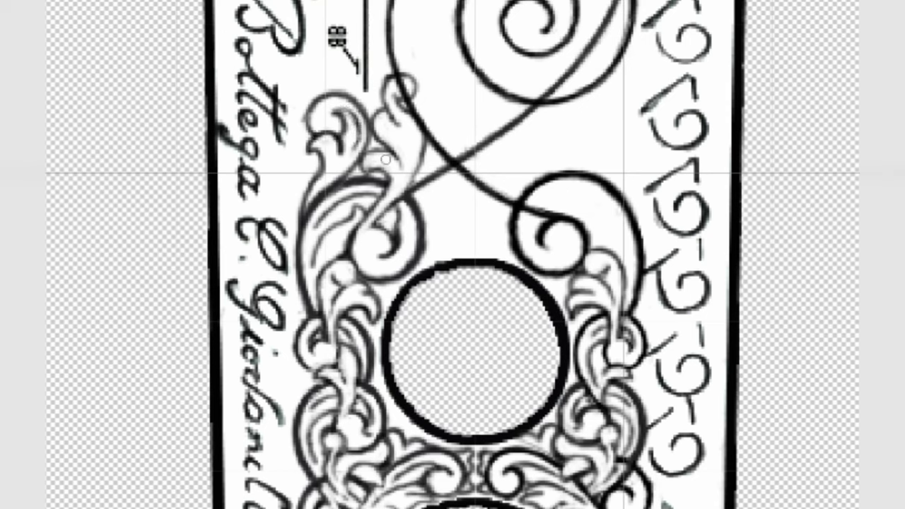
left_click_drag(386, 134, 366, 153)
left_click_drag(389, 181, 346, 167)
left_click_drag(396, 145, 374, 127)
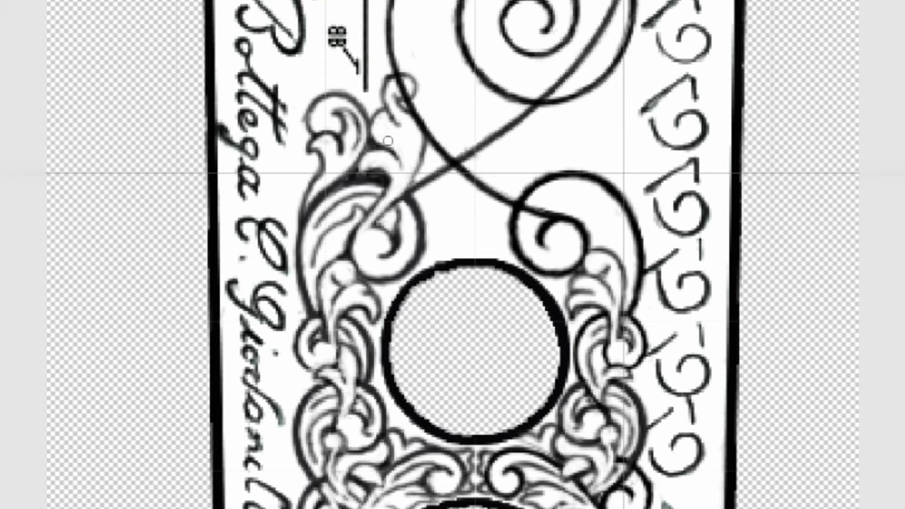
Sketch leaf strokes between the swirls and clean up excess strokes inside the left leaf.
mouse_move(417, 201)
left_mouse_down()
mouse_move(459, 228)
mouse_move(481, 210)
mouse_move(453, 194)
mouse_move(466, 207)
mouse_move(423, 236)
mouse_move(424, 261)
left_mouse_up()
mouse_move(432, 212)
left_mouse_down()
mouse_move(408, 205)
mouse_move(413, 246)
left_mouse_up()
mouse_move(467, 223)
left_mouse_down()
mouse_move(475, 185)
mouse_move(461, 223)
left_mouse_up()
left_click_drag(335, 173, 304, 234)
left_click_drag(310, 199, 303, 245)
left_click_drag(322, 167, 307, 229)
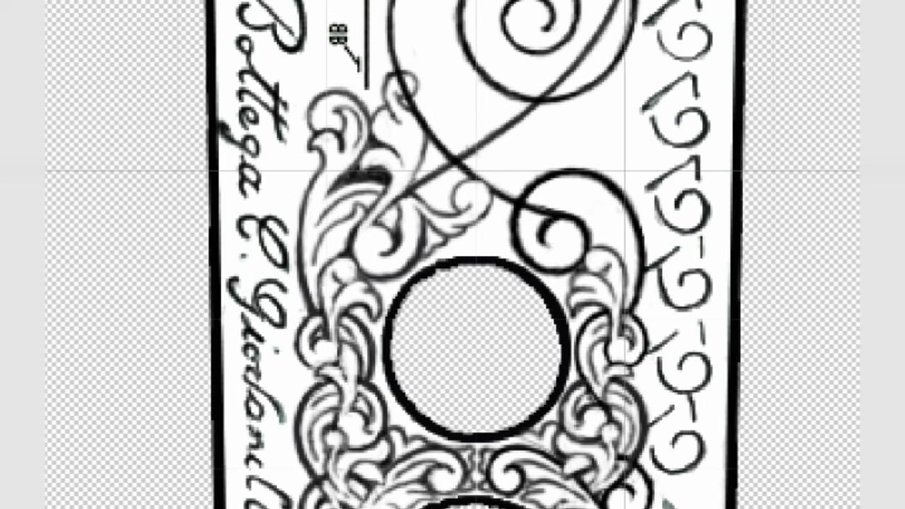
Draw a dark leaf beside the big curl and trim the crossing line.
mouse_move(534, 220)
left_mouse_down()
mouse_move(500, 251)
mouse_move(504, 219)
left_mouse_up()
mouse_move(486, 253)
left_mouse_down()
mouse_move(537, 212)
mouse_move(558, 215)
mouse_move(545, 137)
mouse_move(571, 111)
left_mouse_up()
mouse_move(530, 148)
left_mouse_down()
mouse_move(522, 124)
mouse_move(550, 99)
mouse_move(570, 213)
mouse_move(527, 106)
mouse_move(577, 102)
left_mouse_up()
left_click_drag(576, 215, 530, 212)
left_click_drag(535, 107, 570, 107)
left_click_drag(577, 230, 535, 213)
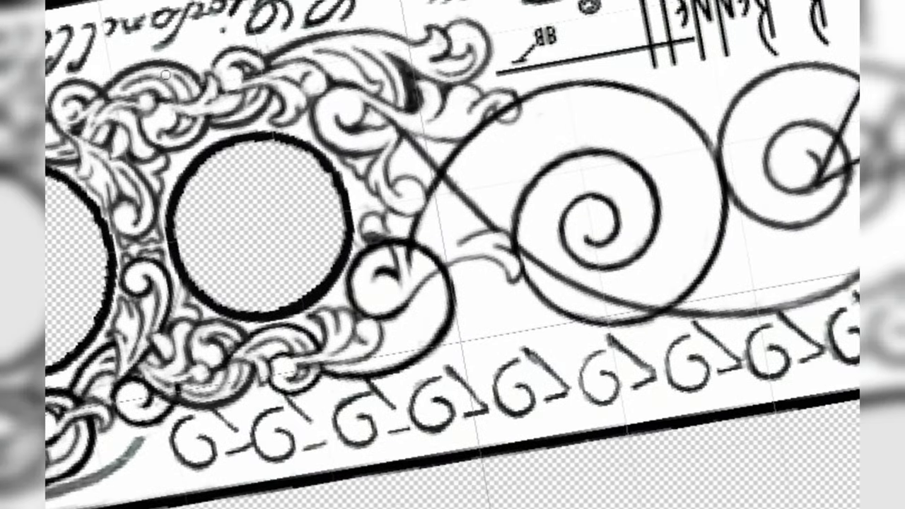
Draw a curving stroke ending in a curl, with leaf strokes sweeping from it.
left_click_drag(417, 263, 515, 185)
mouse_move(419, 266)
left_mouse_down()
mouse_move(495, 200)
mouse_move(523, 212)
mouse_move(438, 251)
left_mouse_up()
left_click_drag(500, 211, 453, 230)
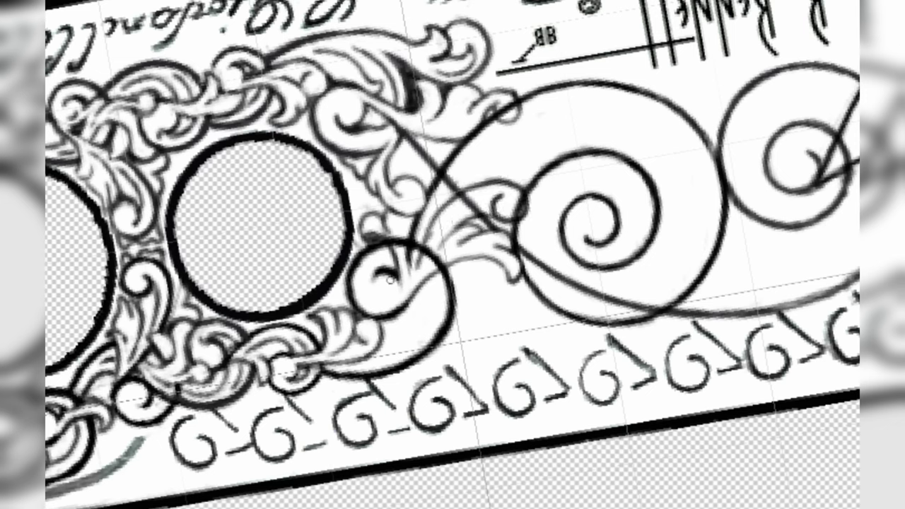
Draw feather lines inside the small circle, undoing mistakes and reshaping its top-left arc.
left_click_drag(416, 336, 373, 365)
mouse_move(424, 300)
left_mouse_down()
mouse_move(405, 349)
mouse_move(379, 363)
mouse_move(395, 314)
mouse_move(390, 330)
mouse_move(405, 338)
left_mouse_up()
key("ctrl+z")
key("ctrl+z")
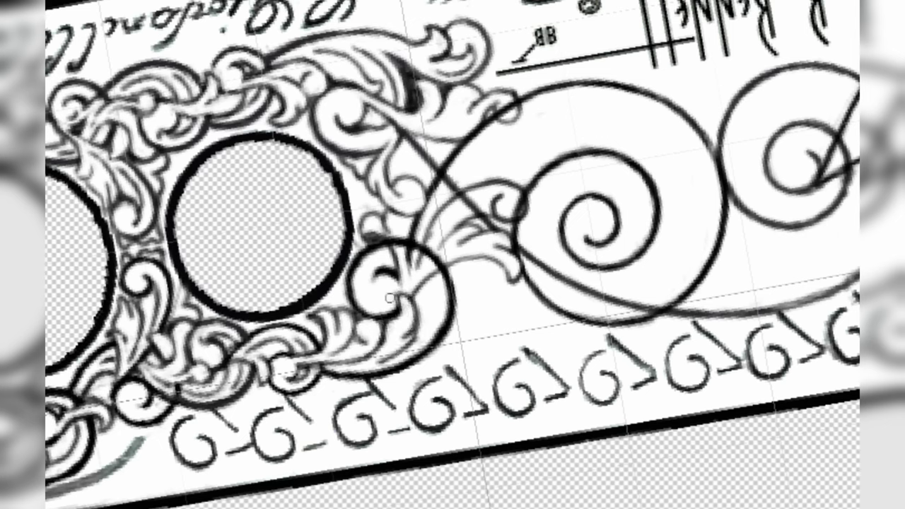
left_click_drag(437, 281, 421, 331)
mouse_move(390, 255)
left_mouse_down()
mouse_move(370, 275)
mouse_move(367, 297)
left_mouse_up()
key("ctrl+z")
key("ctrl+z")
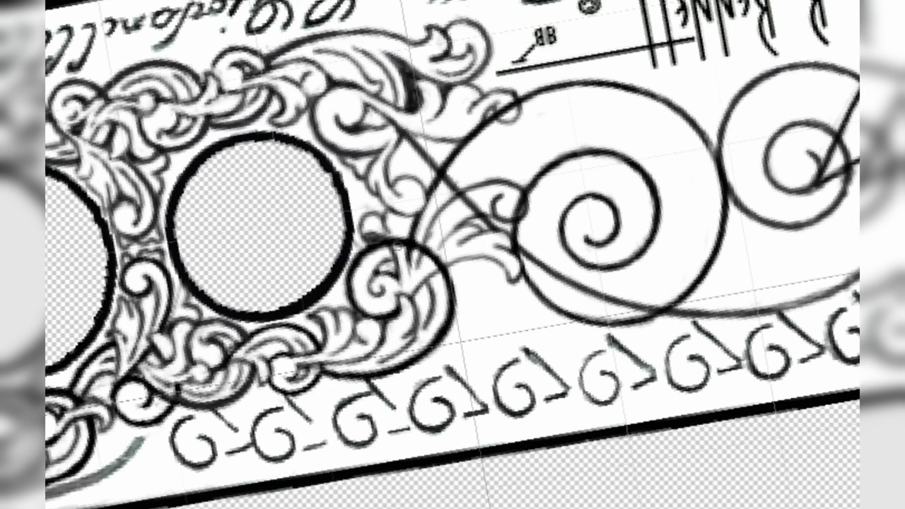
left_click_drag(396, 233, 405, 268)
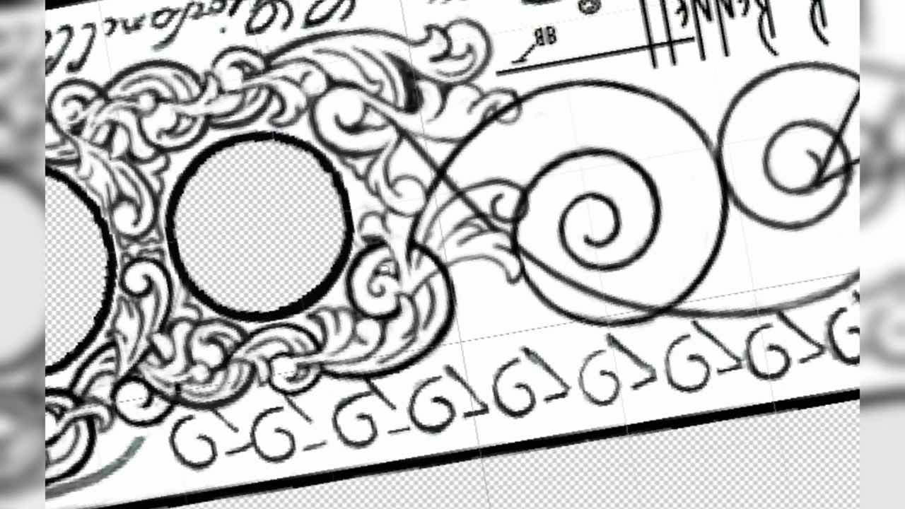
Add a dark curl below the small circle and dark leafy strokes along the curl row.
left_click_drag(431, 357, 537, 297)
mouse_move(463, 311)
left_mouse_down()
mouse_move(524, 322)
mouse_move(489, 323)
mouse_move(572, 355)
mouse_move(565, 319)
mouse_move(594, 361)
left_mouse_up()
left_click_drag(558, 326, 495, 357)
left_click_drag(509, 311, 545, 351)
left_click_drag(491, 327, 535, 358)
mouse_move(523, 321)
left_mouse_down()
mouse_move(566, 361)
mouse_move(579, 345)
left_mouse_up()
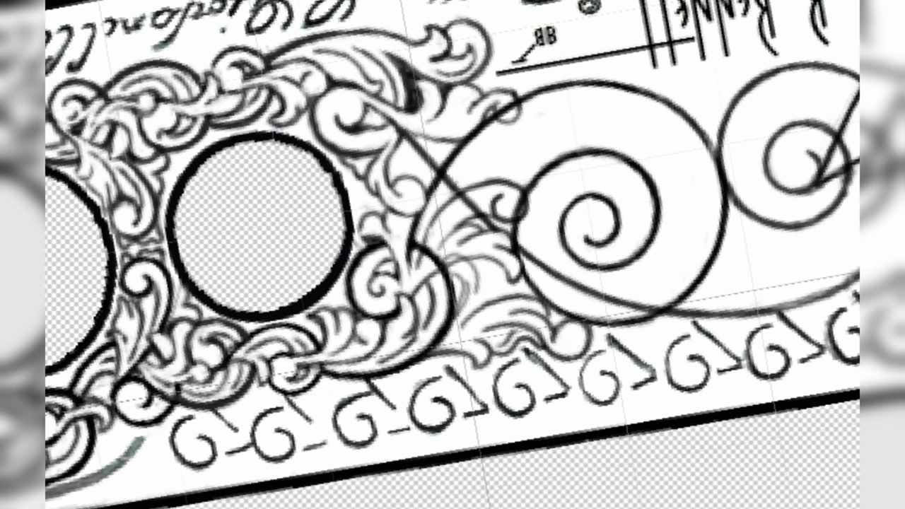
mouse_move(495, 282)
left_mouse_down()
mouse_move(536, 297)
mouse_move(569, 334)
left_mouse_up()
left_click_drag(453, 279, 466, 311)
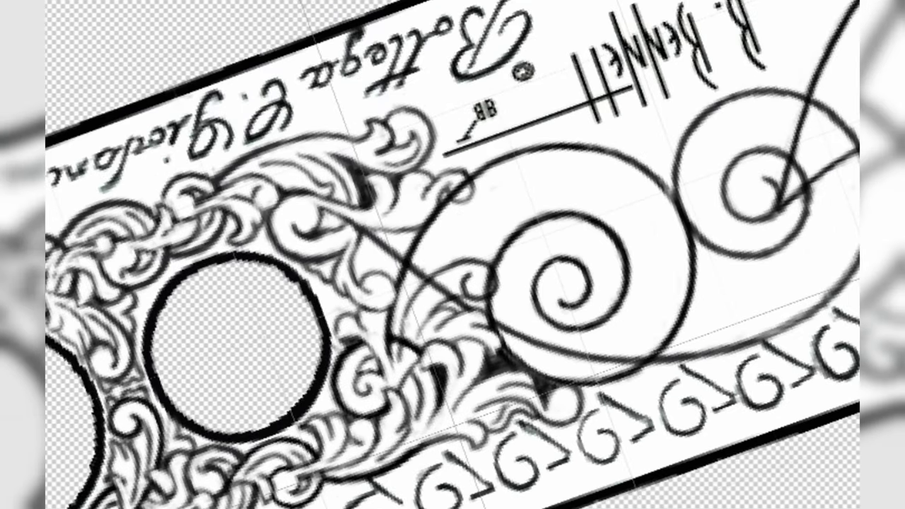
Erase dark marks around the spiral and touch up nearby line work.
left_click_drag(423, 364, 486, 340)
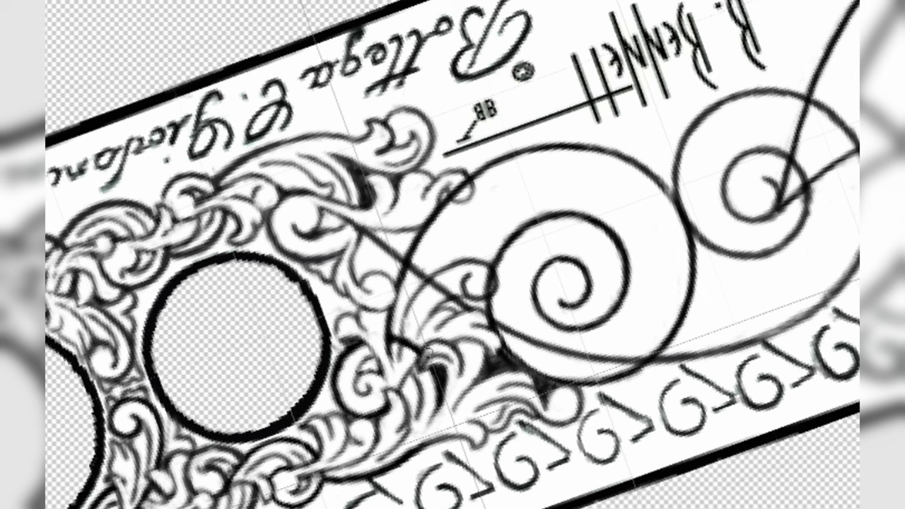
mouse_move(488, 290)
left_mouse_down()
mouse_move(485, 263)
mouse_move(488, 273)
left_mouse_up()
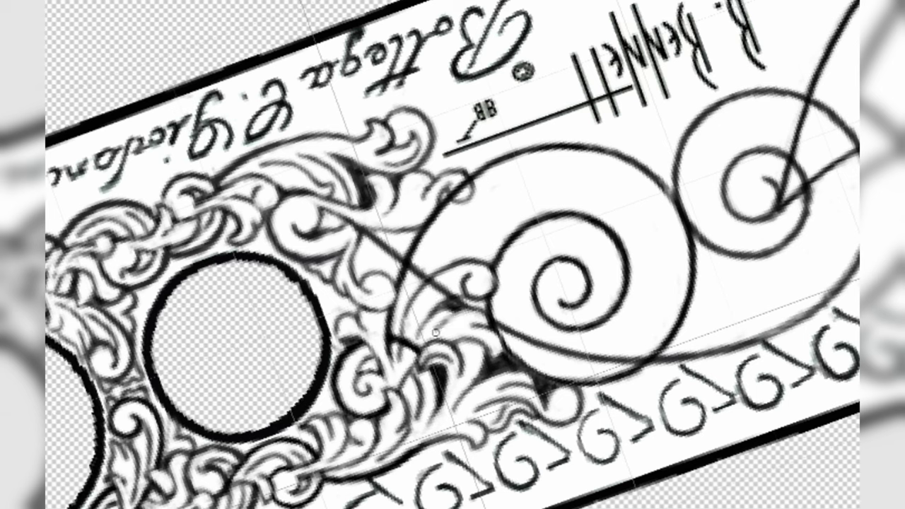
mouse_move(449, 316)
left_mouse_down()
mouse_move(499, 348)
mouse_move(503, 367)
left_mouse_up()
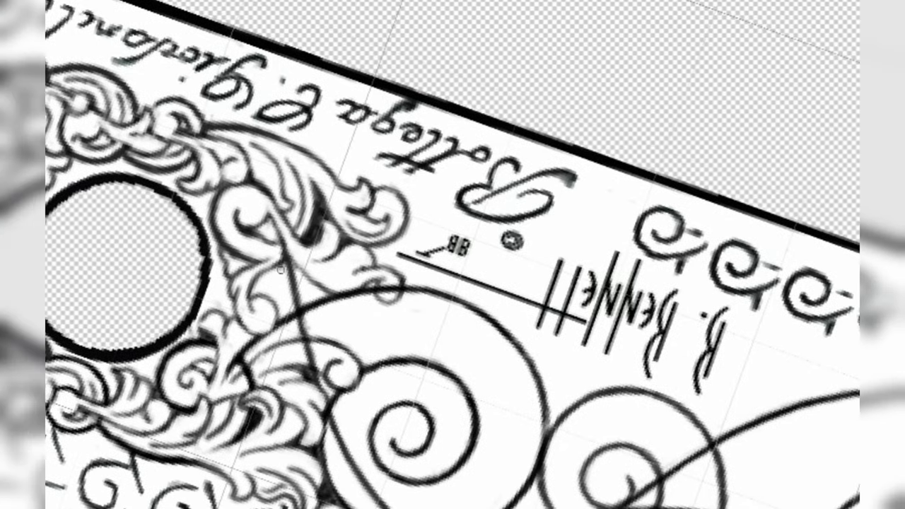
left_click_drag(281, 270, 271, 272)
left_click_drag(280, 305, 288, 308)
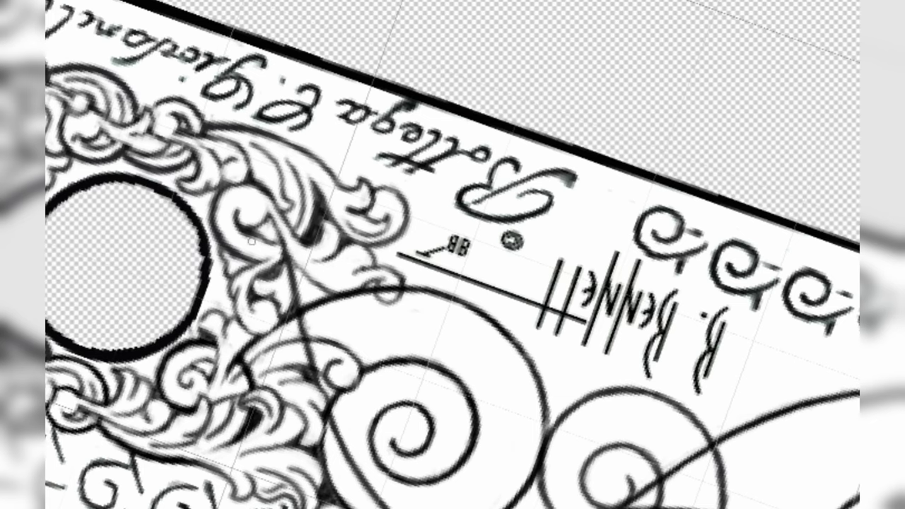
mouse_move(370, 304)
left_mouse_down()
mouse_move(403, 294)
mouse_move(377, 278)
left_mouse_up()
Thicken the curved line from the curl tip and add lightened soft grey shading.
left_click_drag(285, 333, 407, 297)
mouse_move(359, 357)
left_mouse_down()
mouse_move(433, 352)
mouse_move(371, 328)
left_mouse_up()
mouse_move(435, 353)
left_mouse_down()
mouse_move(365, 326)
mouse_move(395, 294)
mouse_move(399, 331)
left_mouse_up()
left_click_drag(358, 362, 427, 344)
left_click_drag(393, 400, 424, 400)
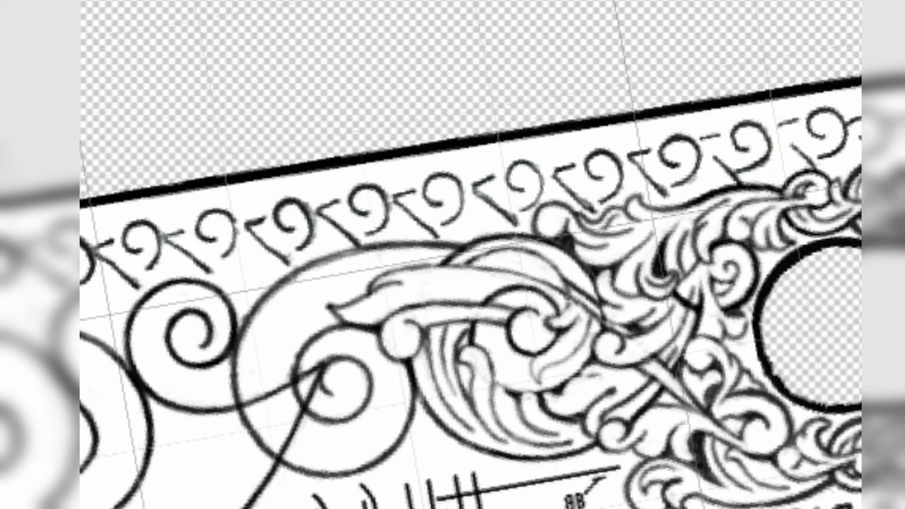
Add fine curved ink lines through the ornament and below the big scroll.
mouse_move(574, 319)
left_mouse_down()
mouse_move(538, 382)
mouse_move(566, 354)
mouse_move(531, 385)
mouse_move(588, 373)
left_mouse_up()
mouse_move(407, 288)
left_mouse_down()
mouse_move(490, 289)
mouse_move(534, 276)
mouse_move(507, 259)
left_mouse_up()
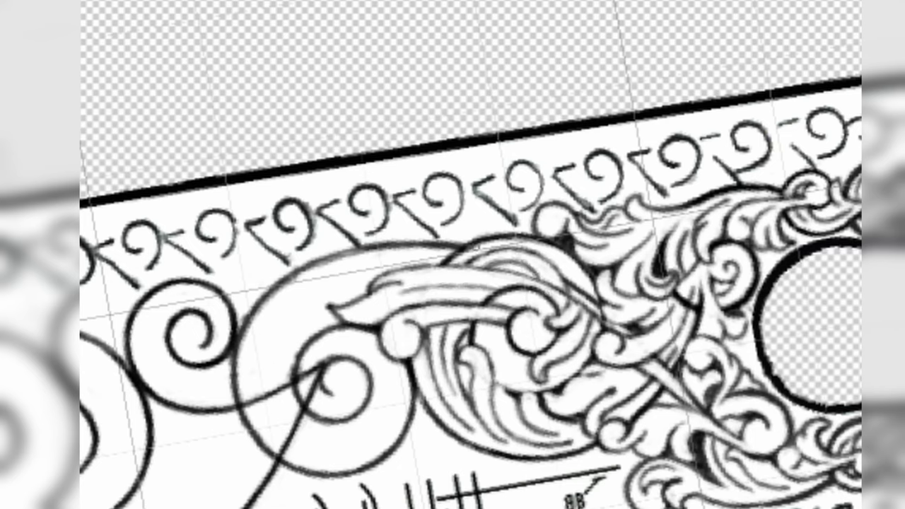
left_click_drag(512, 352, 529, 372)
mouse_move(523, 385)
left_mouse_down()
mouse_move(494, 354)
mouse_move(512, 376)
mouse_move(519, 299)
left_mouse_up()
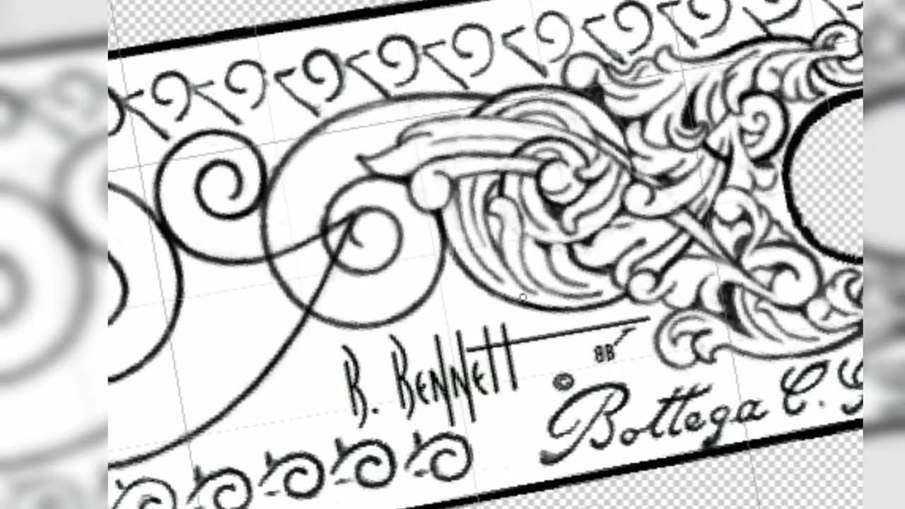
left_click_drag(499, 298, 411, 269)
mouse_move(446, 308)
left_mouse_down()
mouse_move(414, 271)
mouse_move(456, 290)
mouse_move(473, 312)
mouse_move(520, 297)
left_mouse_up()
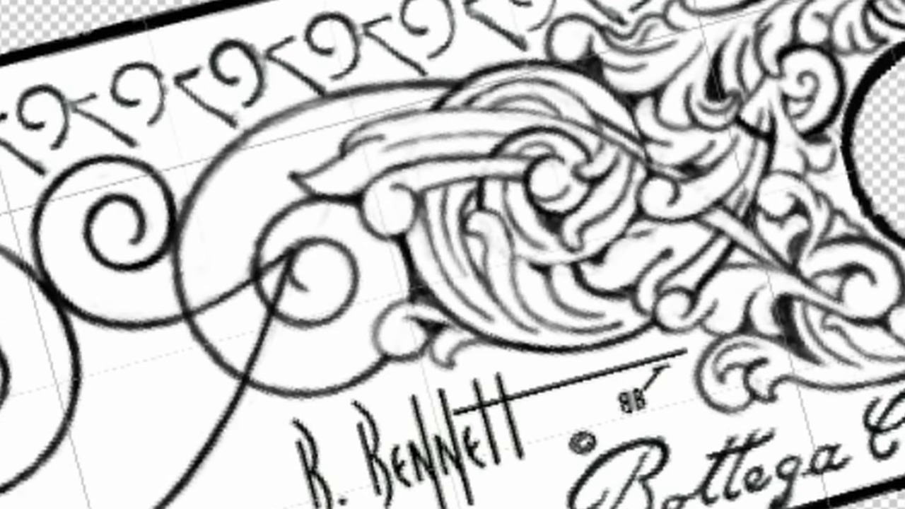
Lighten the heavy dark shading near the top and under the lower scroll.
mouse_move(508, 149)
left_mouse_down()
mouse_move(559, 147)
mouse_move(537, 164)
left_mouse_up()
left_click_drag(548, 233, 499, 240)
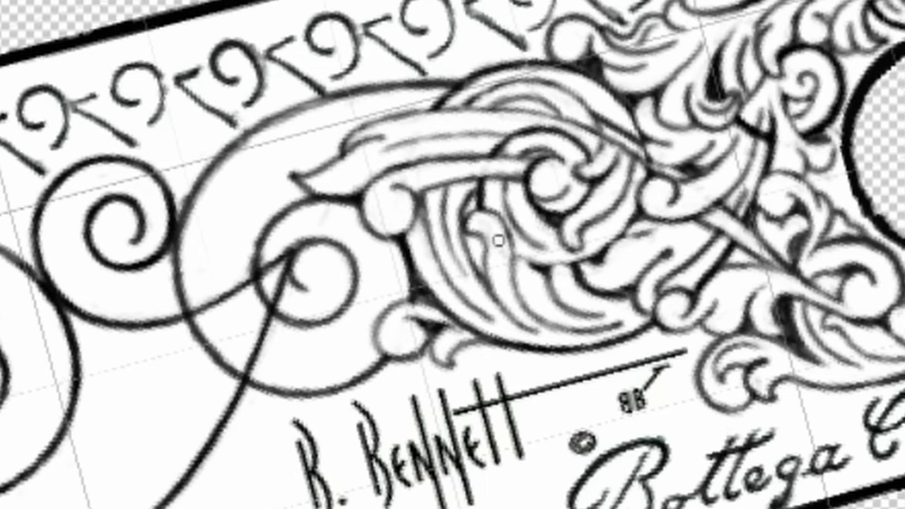
mouse_move(462, 331)
left_mouse_down()
mouse_move(495, 337)
mouse_move(459, 323)
left_mouse_up()
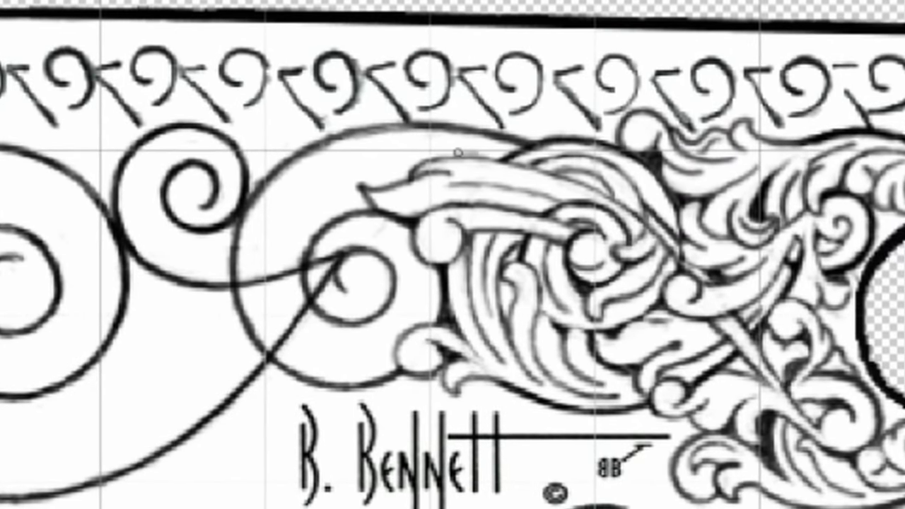
Sketch a curling leaf into the scroll, shading its gaps and darkening its edges to the circle.
mouse_move(459, 153)
left_mouse_down()
mouse_move(389, 184)
mouse_move(502, 151)
mouse_move(367, 195)
left_mouse_up()
mouse_move(396, 153)
left_mouse_down()
mouse_move(368, 170)
mouse_move(396, 184)
left_mouse_up()
mouse_move(368, 156)
left_mouse_down()
mouse_move(417, 177)
mouse_move(504, 150)
mouse_move(354, 189)
mouse_move(345, 209)
mouse_move(307, 212)
mouse_move(306, 239)
left_mouse_up()
mouse_move(361, 191)
left_mouse_down()
mouse_move(295, 240)
mouse_move(289, 185)
mouse_move(321, 157)
mouse_move(388, 138)
left_mouse_up()
left_click_drag(330, 152, 296, 241)
left_click_drag(337, 217, 311, 233)
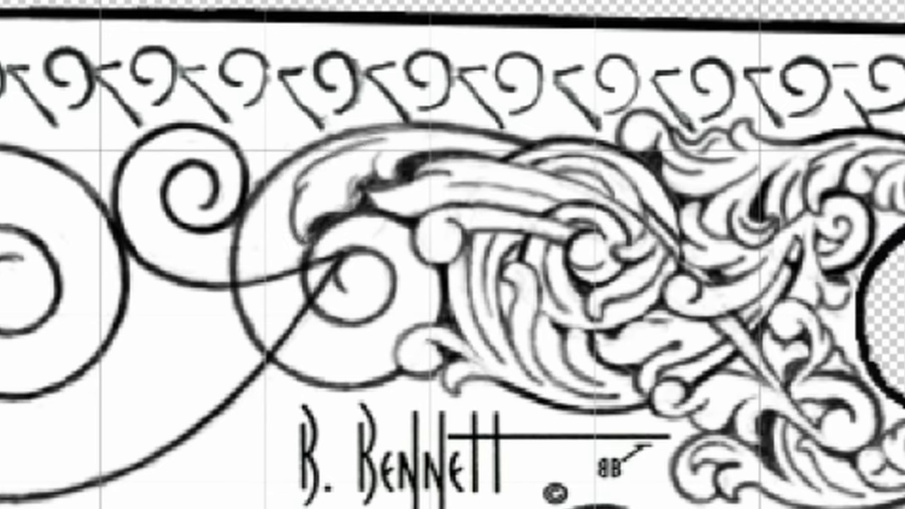
left_click_drag(351, 187, 334, 195)
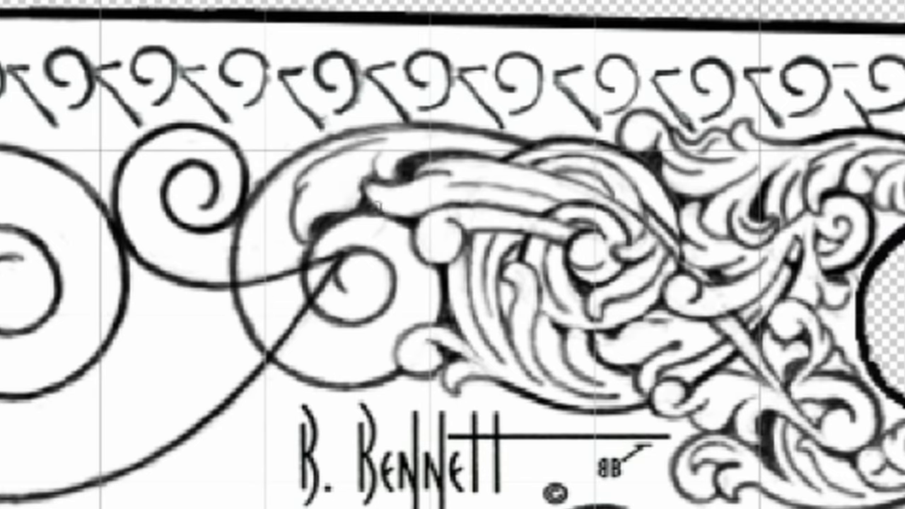
mouse_move(341, 249)
left_mouse_down()
mouse_move(299, 238)
mouse_move(336, 246)
left_mouse_up()
Sketch small curls and arcs left of the leaf, ending in a new leaf shape.
mouse_move(254, 198)
left_mouse_down()
mouse_move(276, 248)
mouse_move(300, 268)
left_mouse_up()
left_click_drag(205, 216, 233, 269)
left_click_drag(304, 267, 219, 253)
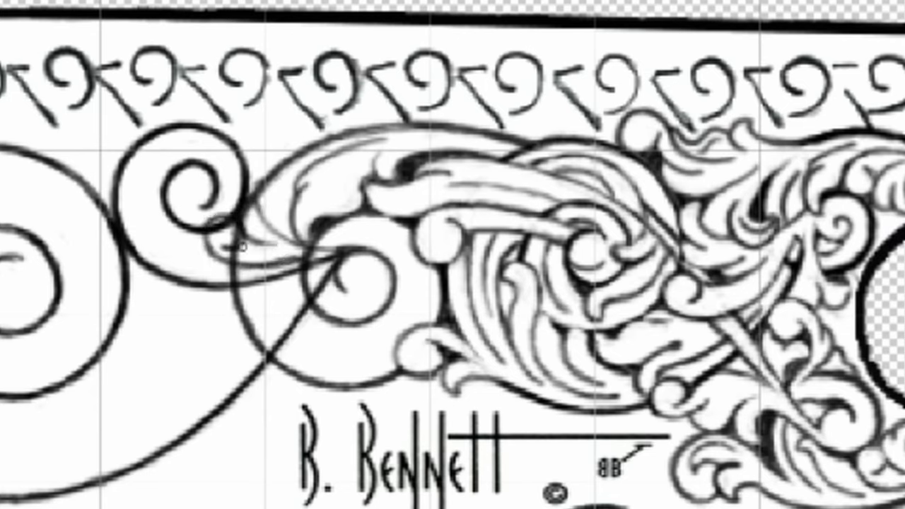
left_click_drag(289, 282, 228, 299)
mouse_move(209, 265)
left_mouse_down()
mouse_move(178, 287)
mouse_move(244, 304)
mouse_move(320, 276)
left_mouse_up()
mouse_move(206, 309)
left_mouse_down()
mouse_move(293, 297)
mouse_move(186, 364)
mouse_move(124, 331)
left_mouse_up()
mouse_move(211, 350)
left_mouse_down()
mouse_move(110, 331)
mouse_move(176, 289)
left_mouse_up()
Darken the wavy leaf lines by the spiral and erase the faint sketch strokes.
mouse_move(124, 312)
left_mouse_down()
mouse_move(176, 283)
mouse_move(227, 315)
mouse_move(177, 276)
left_mouse_up()
left_click_drag(120, 287, 157, 253)
mouse_move(113, 335)
left_mouse_down()
mouse_move(145, 291)
mouse_move(173, 279)
left_mouse_up()
mouse_move(120, 298)
left_mouse_down()
mouse_move(156, 339)
mouse_move(241, 365)
left_mouse_up()
mouse_move(197, 286)
left_mouse_down()
mouse_move(176, 283)
mouse_move(186, 270)
left_mouse_up()
left_click_drag(120, 325, 163, 285)
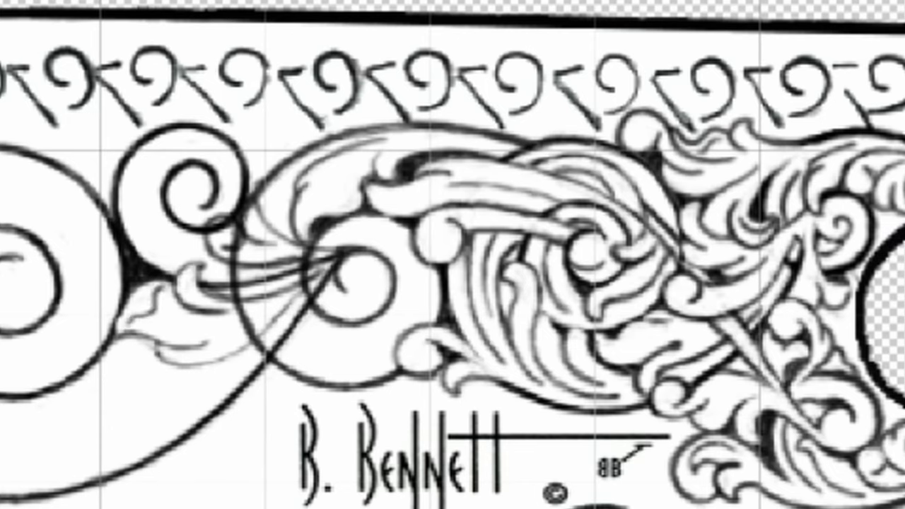
mouse_move(246, 221)
left_mouse_down()
mouse_move(226, 237)
mouse_move(213, 223)
mouse_move(228, 233)
mouse_move(257, 179)
left_mouse_up()
Ink the leaf's inner edge, sketch strokes below the circle, and darken its right arc.
mouse_move(292, 215)
left_mouse_down()
mouse_move(283, 243)
mouse_move(280, 182)
mouse_move(269, 226)
mouse_move(269, 202)
left_mouse_up()
mouse_move(268, 268)
left_mouse_down()
mouse_move(272, 300)
mouse_move(332, 343)
mouse_move(314, 357)
mouse_move(337, 362)
mouse_move(411, 311)
left_mouse_up()
left_click_drag(336, 333, 370, 317)
left_click_drag(286, 342, 371, 362)
left_click_drag(350, 358, 396, 330)
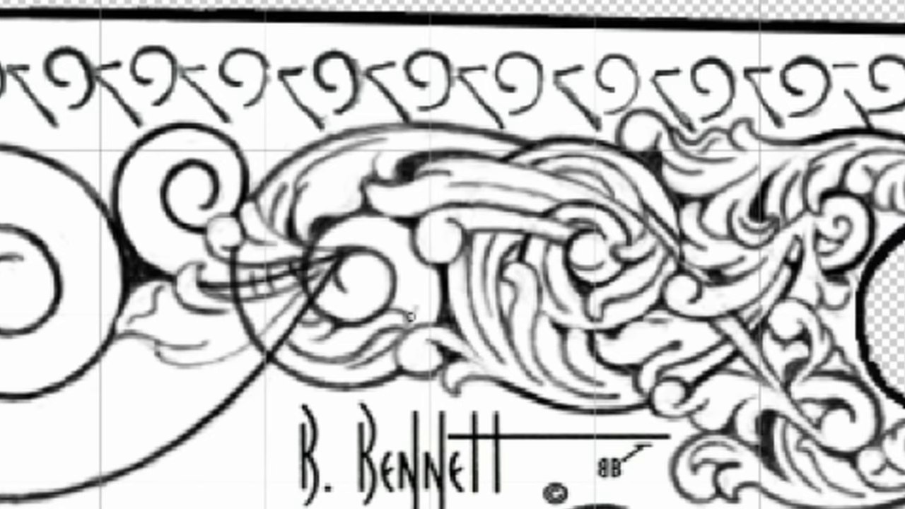
left_click_drag(374, 245, 413, 273)
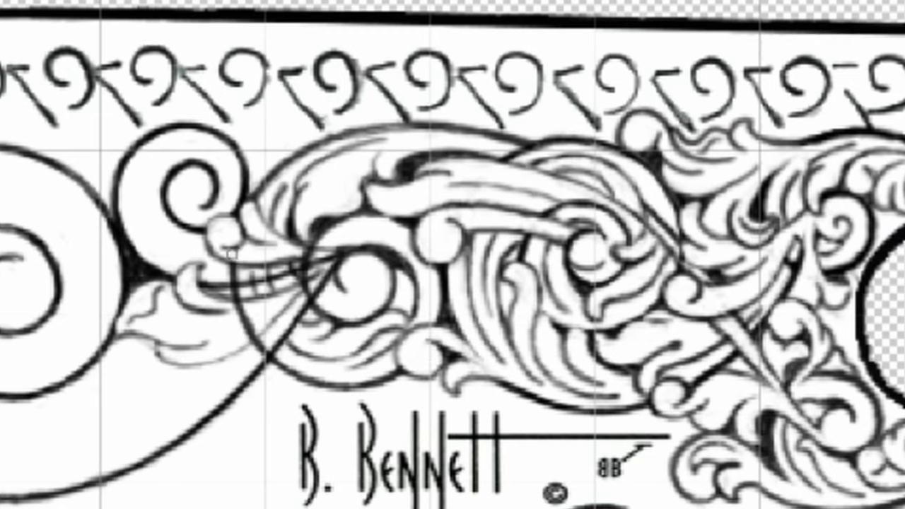
Add hatching by the ribbon lines and a curled leaf below the ribbon.
mouse_move(233, 266)
left_mouse_down()
mouse_move(283, 295)
mouse_move(304, 288)
mouse_move(297, 295)
left_mouse_up()
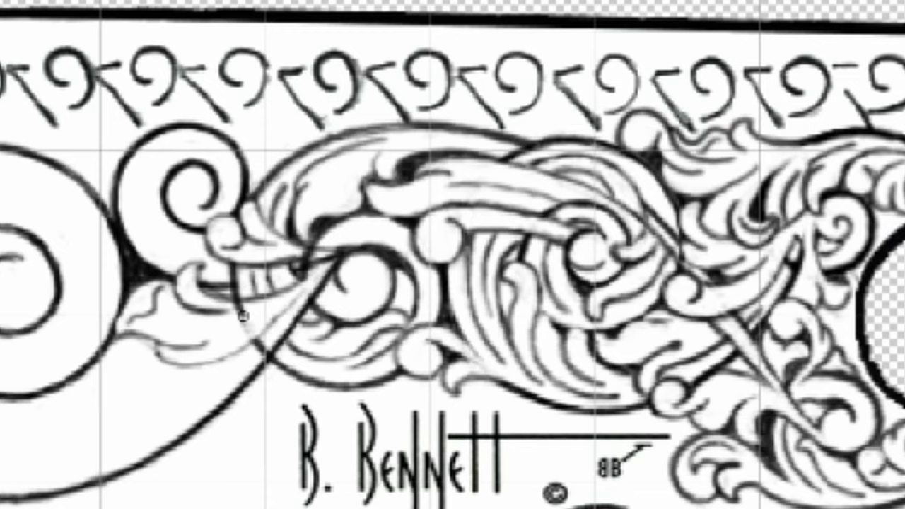
left_click_drag(261, 332, 271, 306)
mouse_move(269, 257)
left_mouse_down()
mouse_move(314, 254)
mouse_move(311, 284)
mouse_move(185, 360)
left_mouse_up()
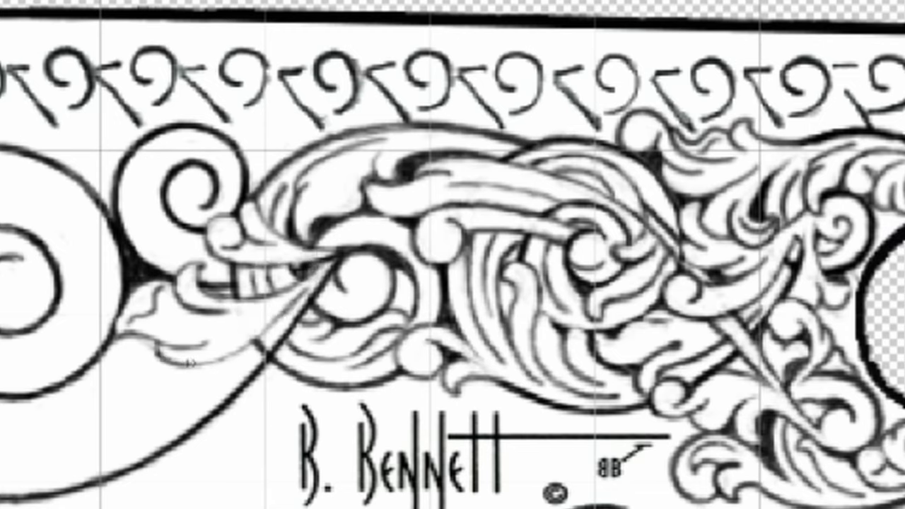
left_click_drag(262, 330, 187, 368)
mouse_move(269, 306)
left_mouse_down()
mouse_move(227, 372)
mouse_move(261, 306)
left_mouse_up()
left_click_drag(261, 306, 593, 262)
mouse_move(552, 311)
left_mouse_down()
mouse_move(541, 241)
mouse_move(593, 262)
left_mouse_up()
left_click_drag(512, 236, 539, 234)
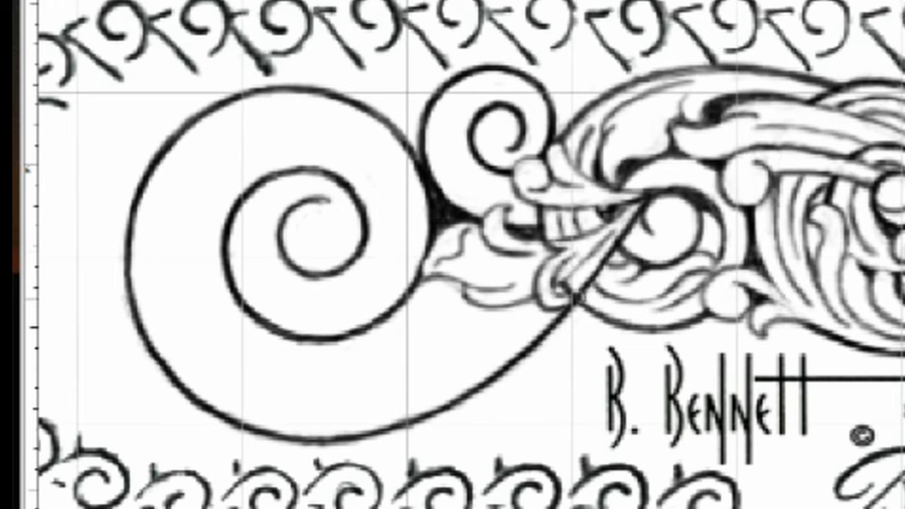
Add a shading stroke inside the leaf and a faint stroke near the top border.
mouse_move(576, 269)
left_mouse_down()
mouse_move(621, 258)
mouse_move(598, 263)
mouse_move(590, 294)
left_mouse_up()
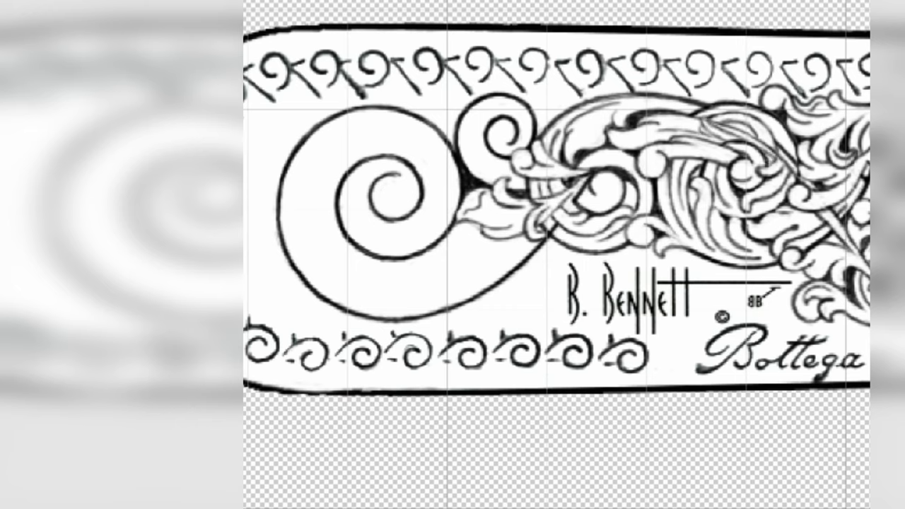
mouse_move(589, 99)
left_mouse_down()
mouse_move(539, 103)
mouse_move(537, 119)
mouse_move(594, 108)
left_mouse_up()
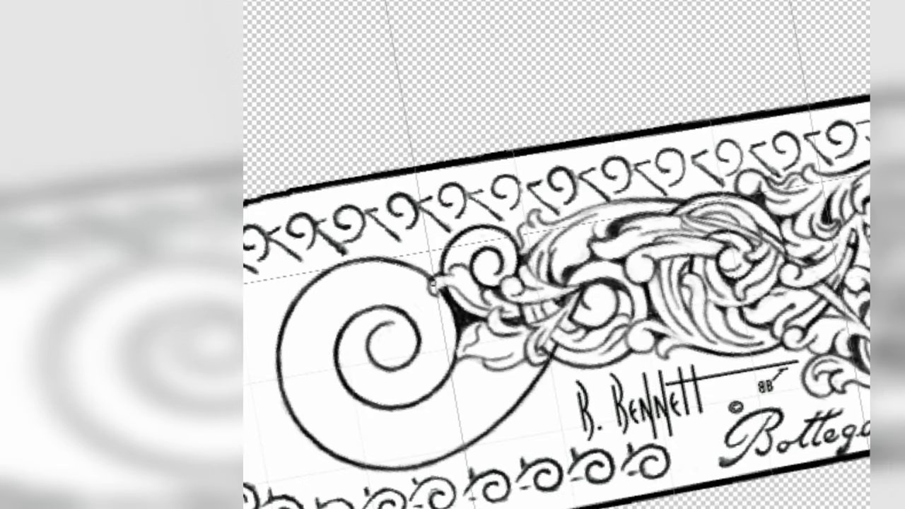
Ink the small curl above the spiral, fill its gap black, and outline a leaf by the edge.
left_click_drag(465, 239, 450, 264)
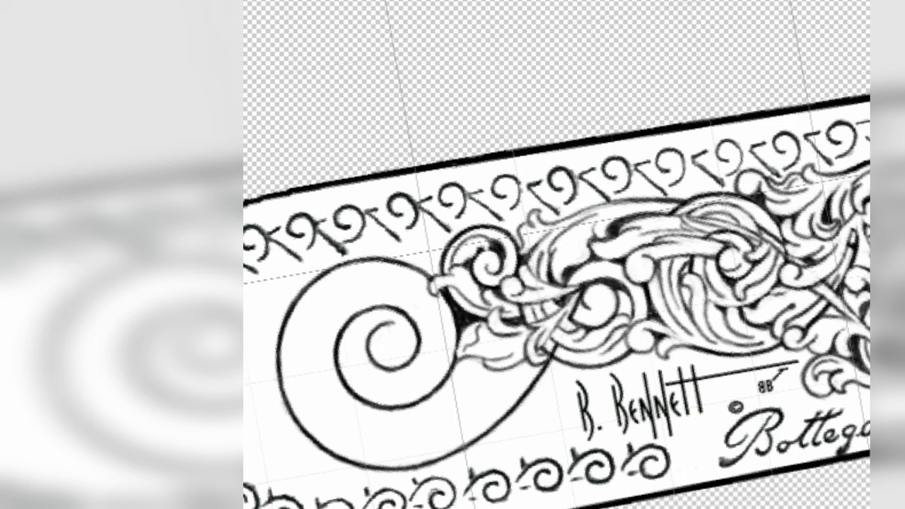
mouse_move(433, 263)
left_mouse_down()
mouse_move(401, 259)
mouse_move(418, 241)
mouse_move(458, 232)
left_mouse_up()
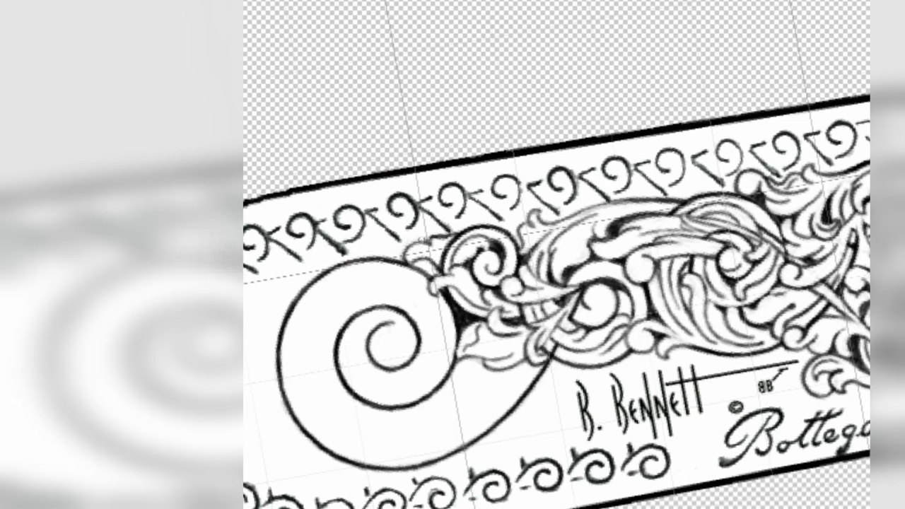
mouse_move(433, 260)
left_mouse_down()
mouse_move(416, 272)
mouse_move(430, 277)
left_mouse_up()
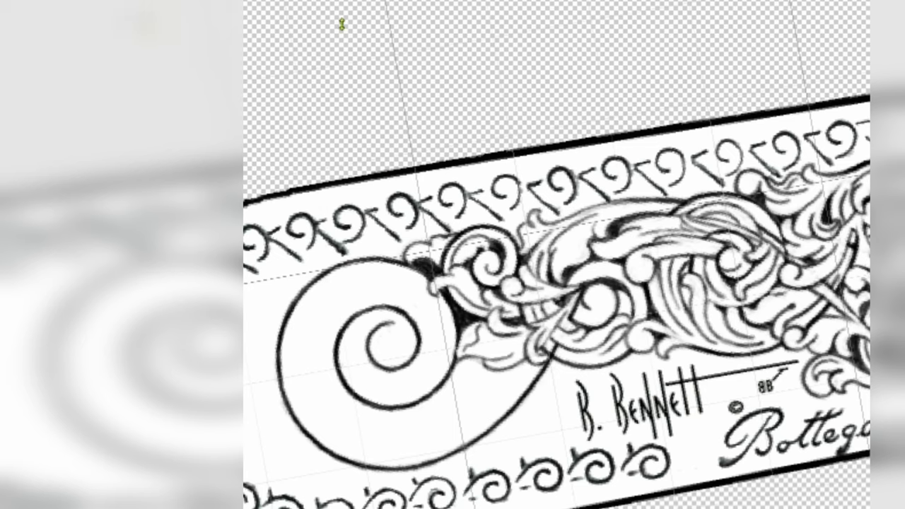
left_click_drag(526, 365, 473, 390)
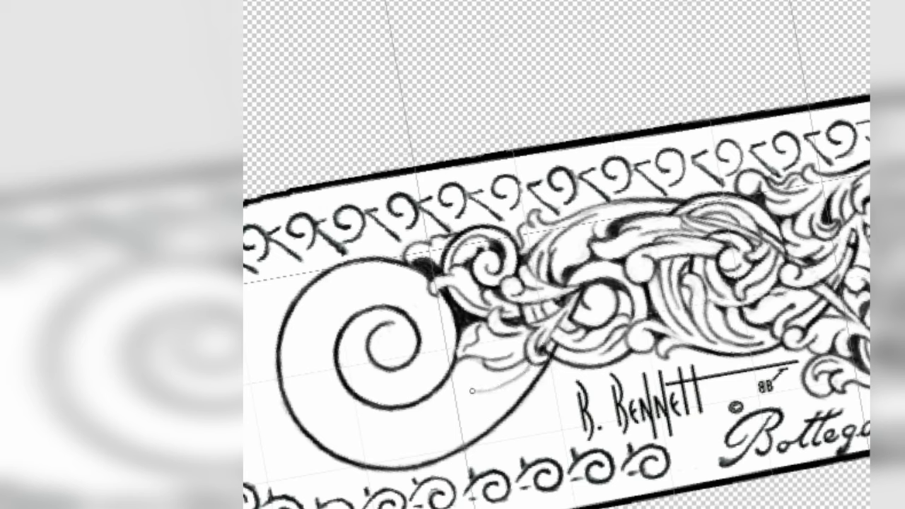
mouse_move(482, 358)
left_mouse_down()
mouse_move(453, 381)
mouse_move(535, 361)
mouse_move(475, 373)
left_mouse_up()
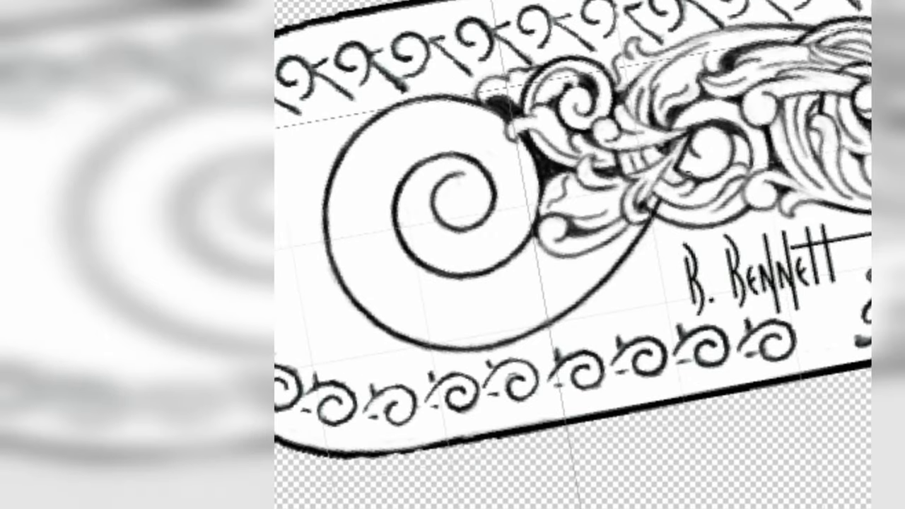
Ink curled scrolls inside the spiral's outer arc, undoing a stray shading stroke and curve.
mouse_move(582, 252)
left_mouse_down()
mouse_move(507, 275)
mouse_move(516, 283)
left_mouse_up()
left_click_drag(507, 239, 530, 279)
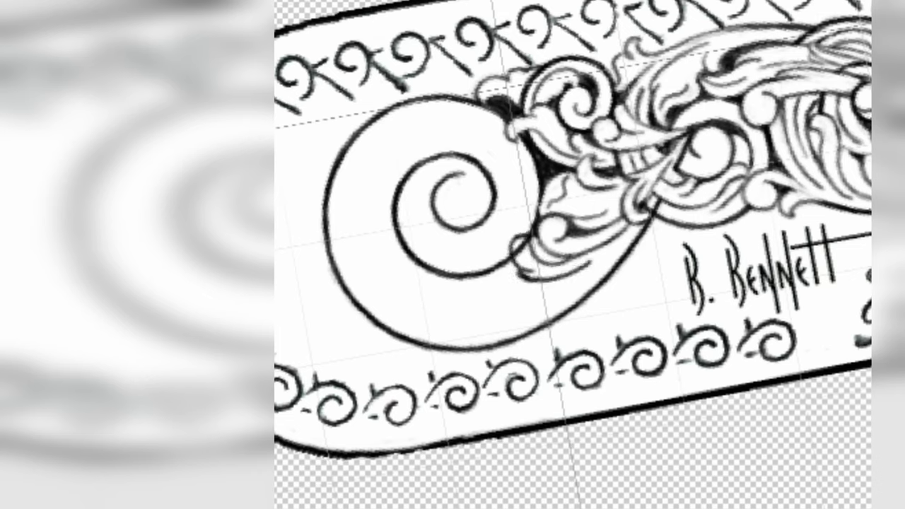
left_click_drag(532, 237, 513, 259)
left_click_drag(513, 228, 564, 265)
key("ctrl+z")
mouse_move(615, 248)
left_mouse_down()
mouse_move(564, 292)
mouse_move(548, 326)
mouse_move(587, 277)
mouse_move(549, 301)
mouse_move(495, 274)
mouse_move(523, 263)
left_mouse_up()
key("ctrl+z")
left_click_drag(495, 311, 586, 279)
left_click_drag(610, 249, 590, 271)
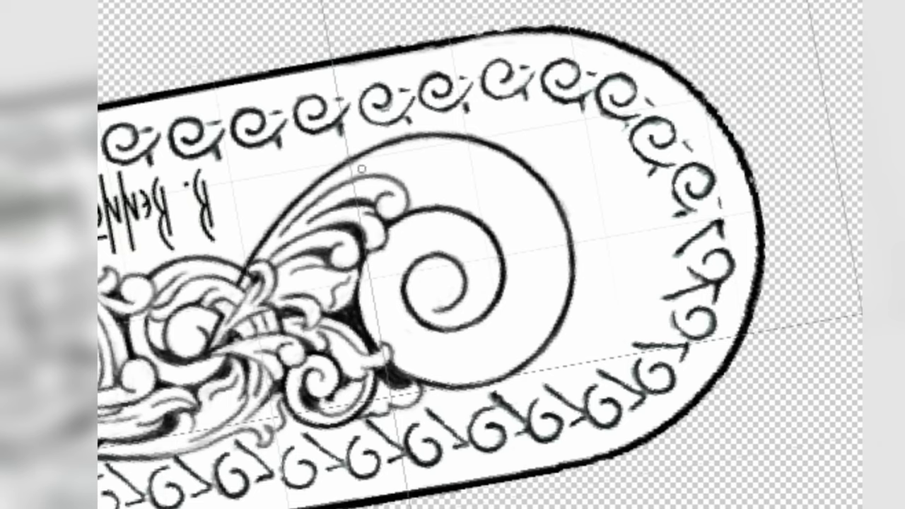
Draw a curled leaf over the spiral with curls beside it, undoing faint strokes.
left_click_drag(352, 167, 410, 199)
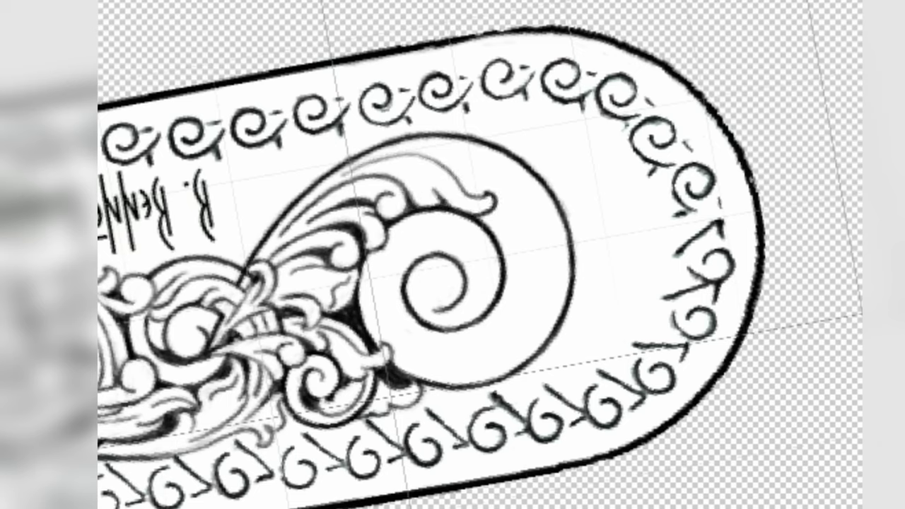
mouse_move(359, 167)
left_mouse_down()
mouse_move(405, 153)
mouse_move(347, 171)
left_mouse_up()
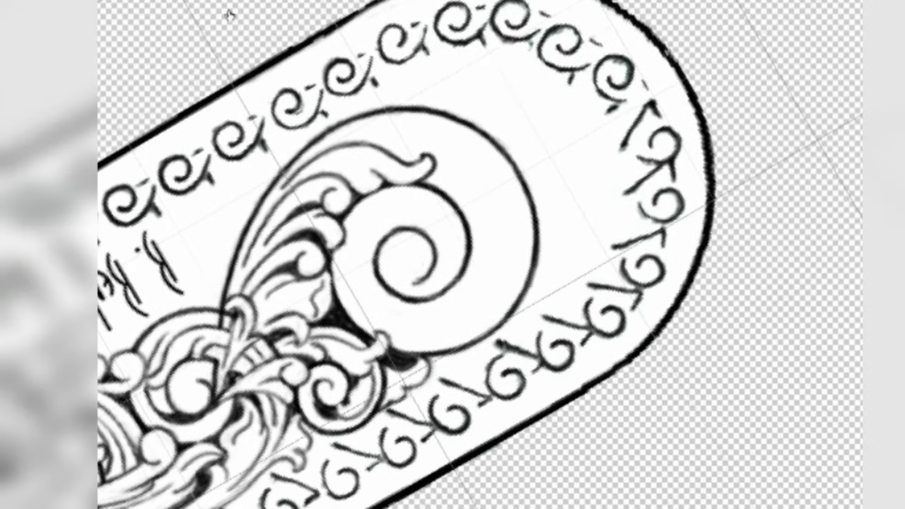
mouse_move(225, 286)
left_mouse_down()
mouse_move(234, 235)
mouse_move(200, 244)
left_mouse_up()
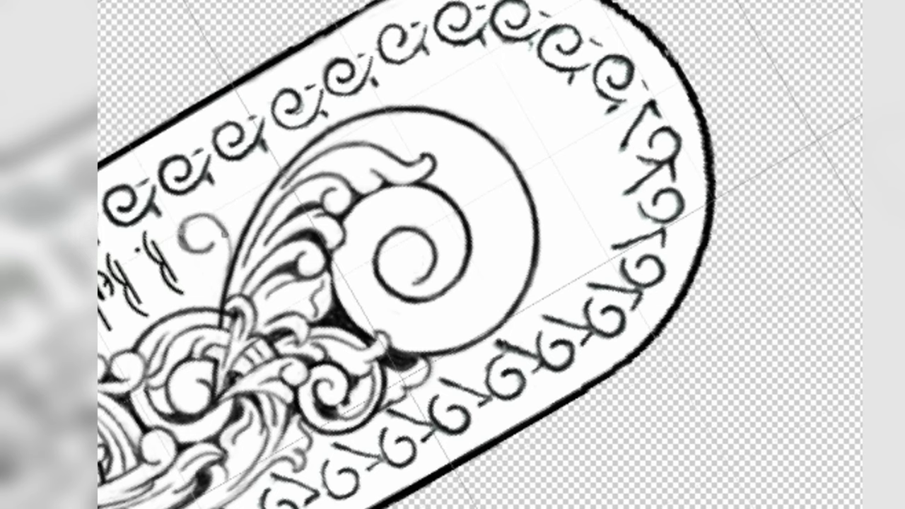
left_click_drag(263, 174, 241, 212)
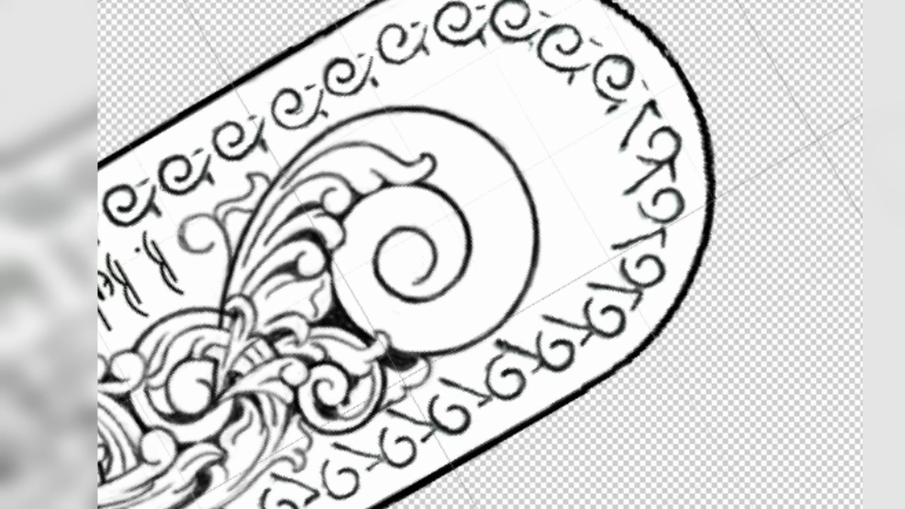
key("ctrl+z")
mouse_move(200, 217)
left_mouse_down()
mouse_move(197, 250)
mouse_move(222, 304)
left_mouse_up()
key("ctrl+z")
Ink a thick upper edge on the leaf with thin curved strokes above it.
mouse_move(349, 144)
left_mouse_down()
mouse_move(422, 164)
mouse_move(437, 187)
left_mouse_up()
left_click_drag(389, 151, 430, 180)
mouse_move(323, 158)
left_mouse_down()
mouse_move(415, 139)
mouse_move(457, 183)
left_mouse_up()
left_click_drag(393, 136, 450, 182)
mouse_move(346, 133)
left_mouse_down()
mouse_move(409, 123)
mouse_move(482, 164)
mouse_move(453, 164)
left_mouse_up()
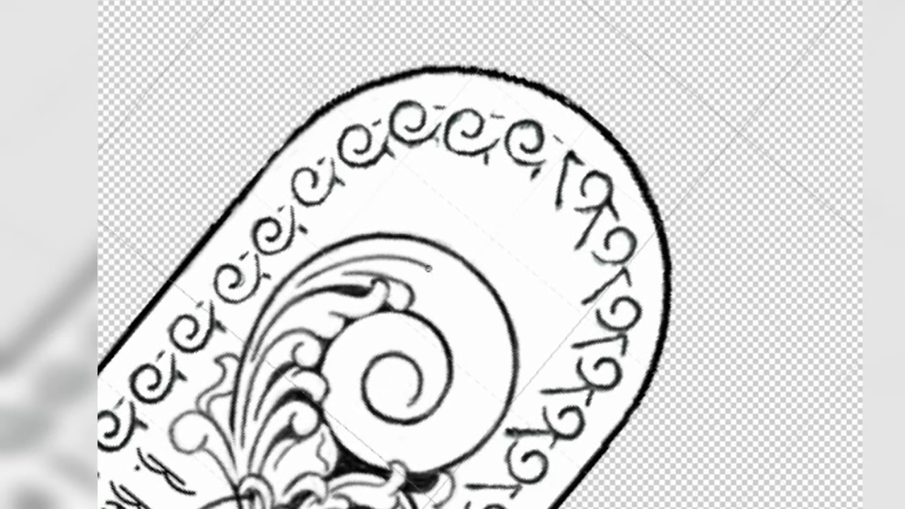
Shade and darken the flourish petals and re-ink the small curl above them.
mouse_move(428, 269)
left_mouse_down()
mouse_move(459, 304)
mouse_move(431, 325)
left_mouse_up()
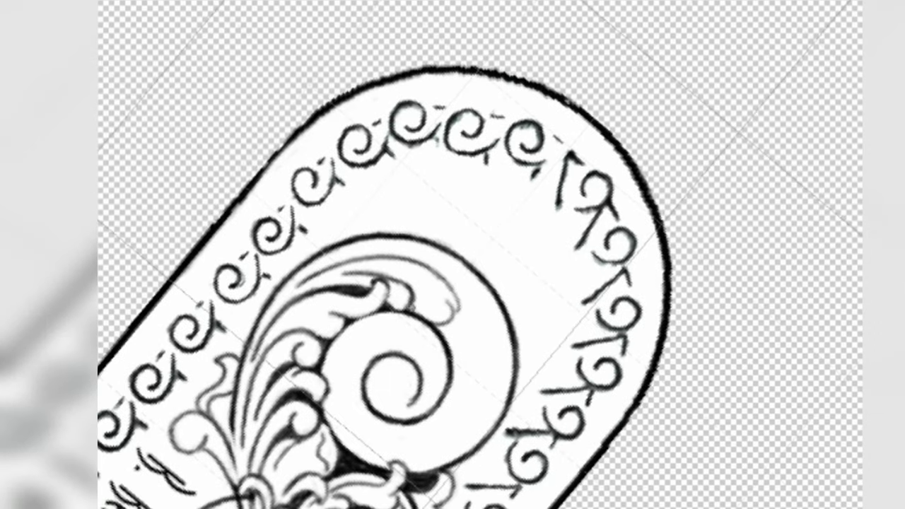
mouse_move(432, 269)
left_mouse_down()
mouse_move(454, 319)
mouse_move(437, 327)
mouse_move(424, 317)
mouse_move(442, 325)
left_mouse_up()
left_click_drag(357, 267, 416, 299)
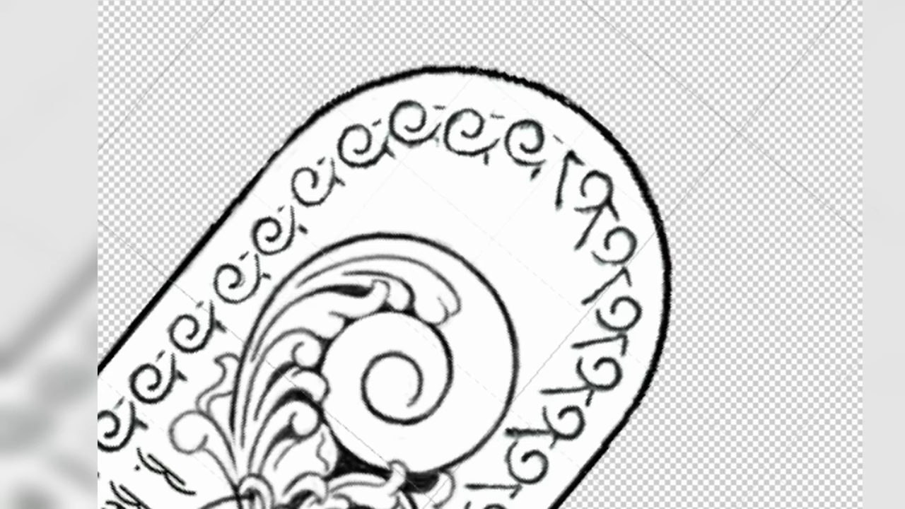
mouse_move(327, 259)
left_mouse_down()
mouse_move(364, 219)
mouse_move(363, 240)
mouse_move(343, 236)
left_mouse_up()
left_click_drag(311, 270, 345, 244)
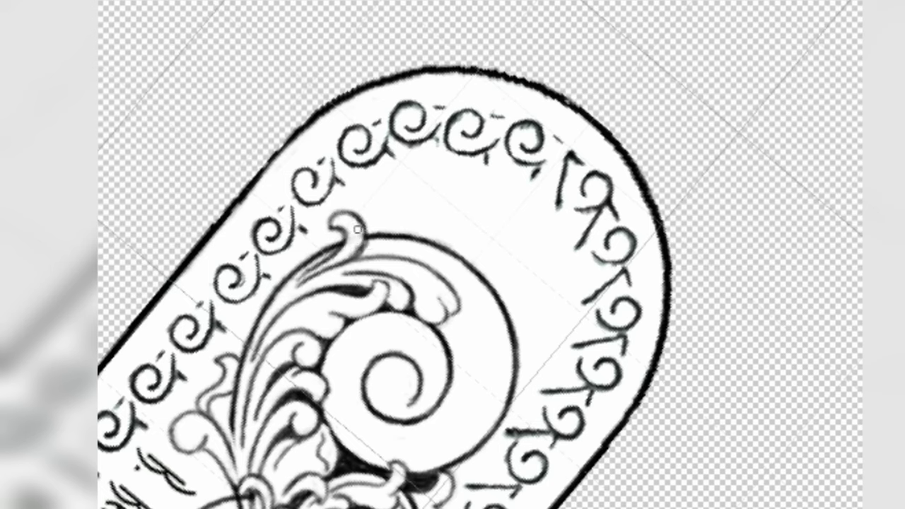
mouse_move(347, 256)
left_mouse_down()
mouse_move(434, 172)
mouse_move(407, 181)
left_mouse_up()
Sketch new curled flourishes above the leaf, erasing and refining the flourish stem.
mouse_move(375, 207)
left_mouse_down()
mouse_move(439, 170)
mouse_move(395, 170)
mouse_move(461, 185)
left_mouse_up()
mouse_move(424, 159)
left_mouse_down()
mouse_move(456, 190)
mouse_move(387, 233)
mouse_move(392, 174)
mouse_move(464, 189)
left_mouse_up()
mouse_move(425, 167)
left_mouse_down()
mouse_move(378, 237)
mouse_move(304, 275)
mouse_move(407, 195)
mouse_move(396, 208)
left_mouse_up()
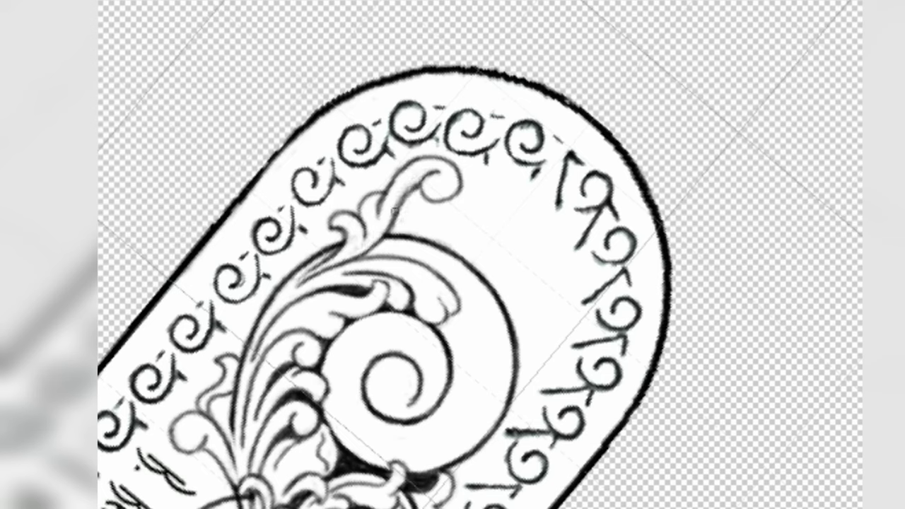
left_click_drag(400, 201, 427, 184)
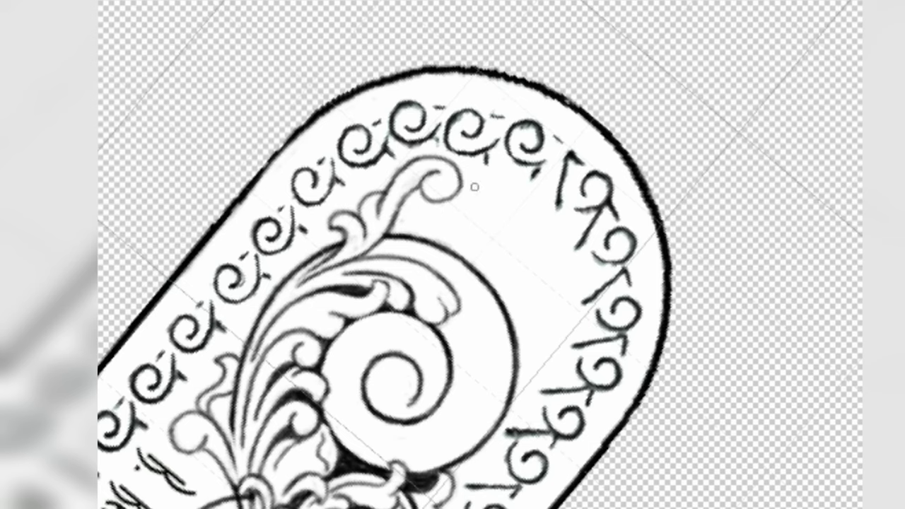
left_click_drag(396, 220, 442, 205)
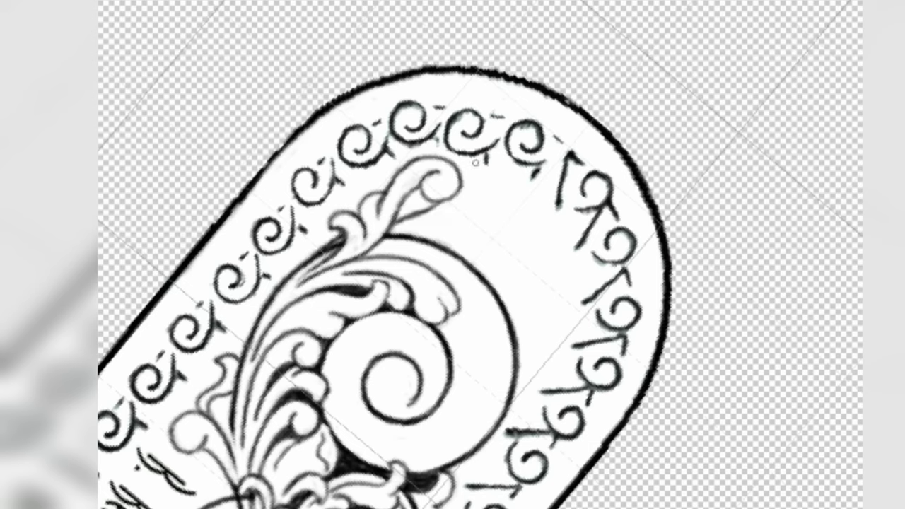
left_click_drag(470, 170, 481, 207)
mouse_move(399, 218)
left_mouse_down()
mouse_move(429, 198)
mouse_move(427, 185)
mouse_move(421, 192)
left_mouse_up()
mouse_move(387, 225)
left_mouse_down()
mouse_move(507, 191)
mouse_move(544, 205)
left_mouse_up()
Ink a leaf right of the curl with a lower contour curling down the spiral's right edge.
mouse_move(432, 239)
left_mouse_down()
mouse_move(502, 244)
mouse_move(544, 203)
mouse_move(488, 239)
mouse_move(439, 245)
left_mouse_up()
left_click_drag(481, 198, 542, 204)
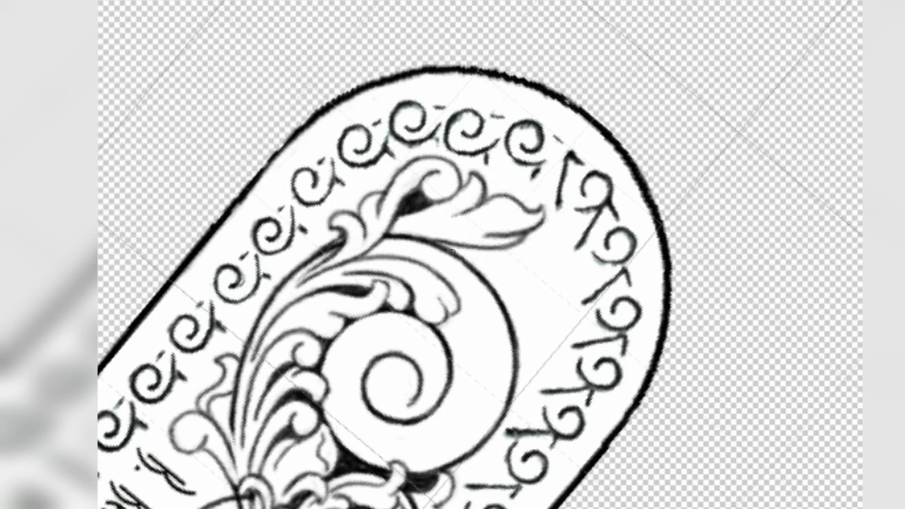
mouse_move(453, 248)
left_mouse_down()
mouse_move(559, 283)
mouse_move(562, 241)
mouse_move(535, 229)
mouse_move(529, 320)
mouse_move(509, 350)
left_mouse_up()
left_click_drag(522, 305, 492, 357)
left_click_drag(536, 339, 517, 364)
Ink a lobed leaf right of the spiral, clean the edge, and shape the curl into a ball.
mouse_move(534, 305)
left_mouse_down()
mouse_move(552, 347)
mouse_move(555, 313)
left_mouse_up()
mouse_move(516, 282)
left_mouse_down()
mouse_move(570, 280)
mouse_move(559, 338)
left_mouse_up()
left_click_drag(559, 303, 550, 326)
left_click_drag(499, 277, 532, 339)
mouse_move(506, 284)
left_mouse_down()
mouse_move(527, 331)
mouse_move(512, 358)
left_mouse_up()
mouse_move(531, 259)
left_mouse_down()
mouse_move(551, 263)
mouse_move(538, 266)
left_mouse_up()
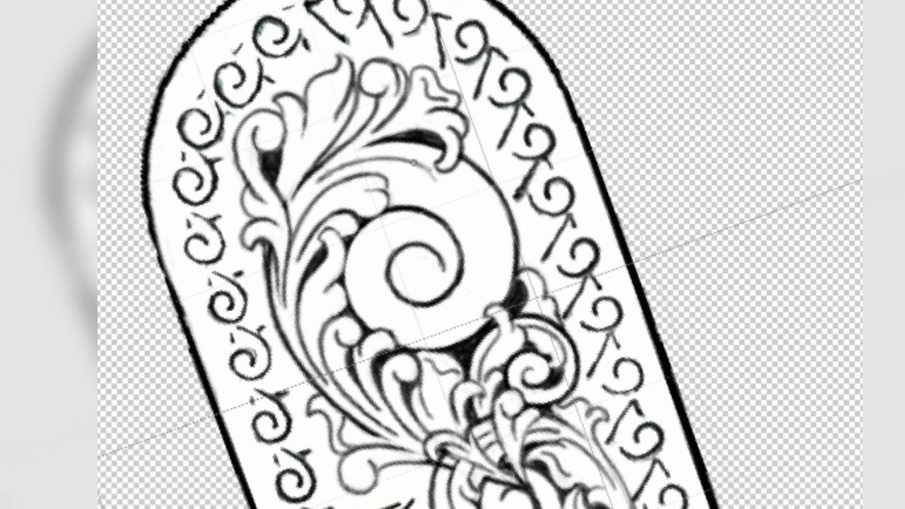
Draw curls in the spiral's upper-left area, undoing the last stroke.
left_click_drag(413, 163, 425, 213)
mouse_move(425, 180)
left_mouse_down()
mouse_move(393, 191)
mouse_move(396, 208)
left_mouse_up()
mouse_move(376, 171)
left_mouse_down()
mouse_move(400, 185)
mouse_move(392, 192)
left_mouse_up()
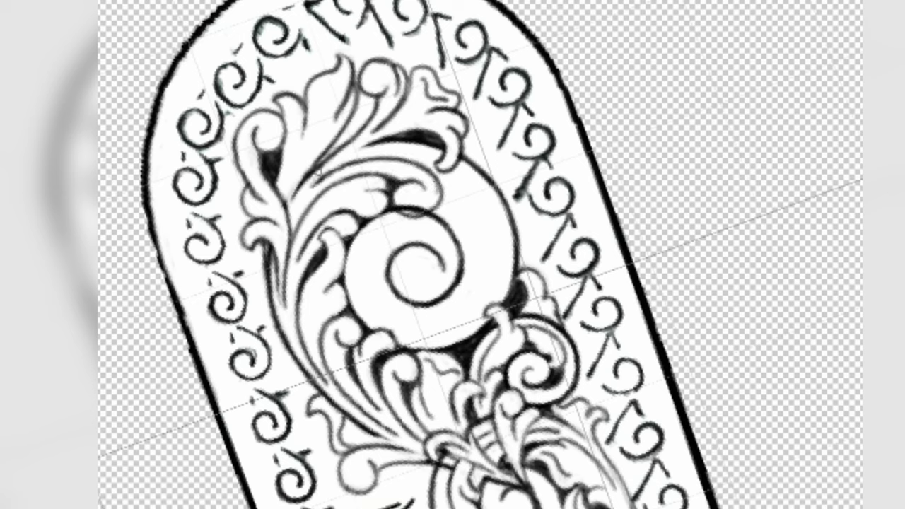
key("ctrl+z")
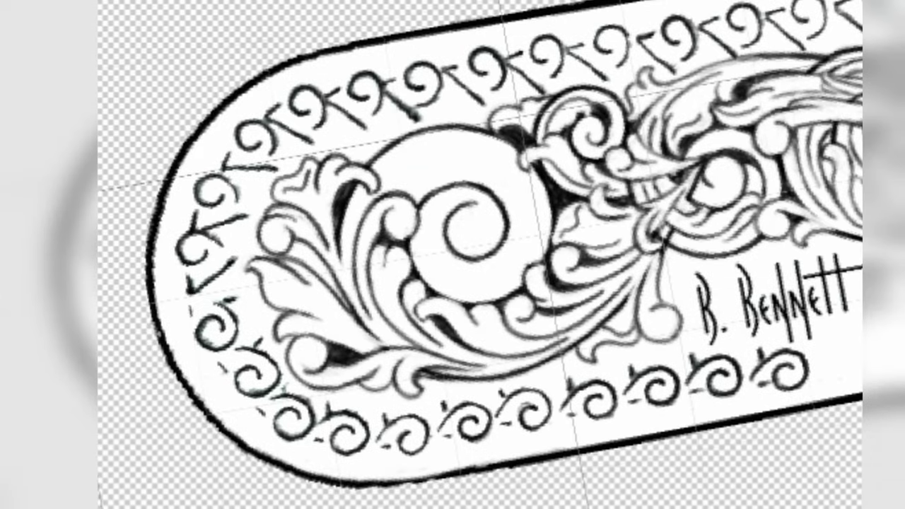
Darken the ball's outline beside the spiral and try strokes along its top, undoing them.
left_click_drag(422, 213, 400, 240)
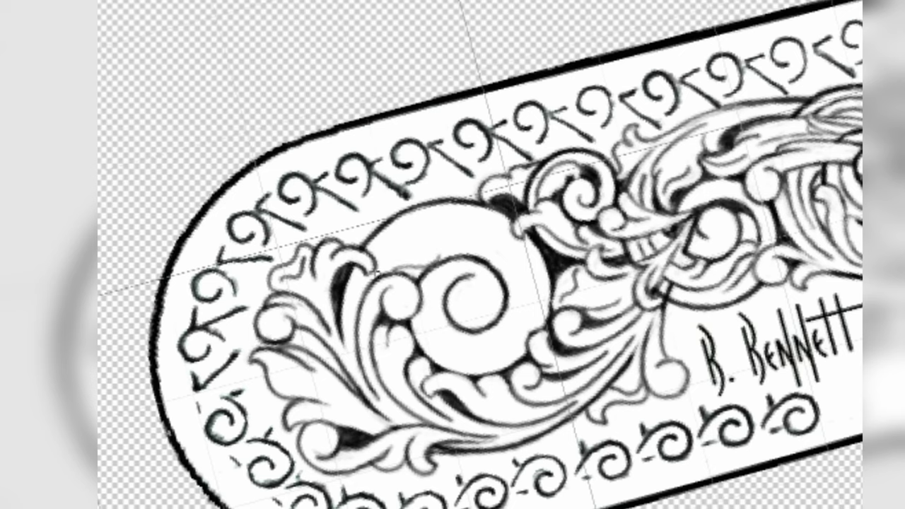
left_click_drag(417, 252, 465, 246)
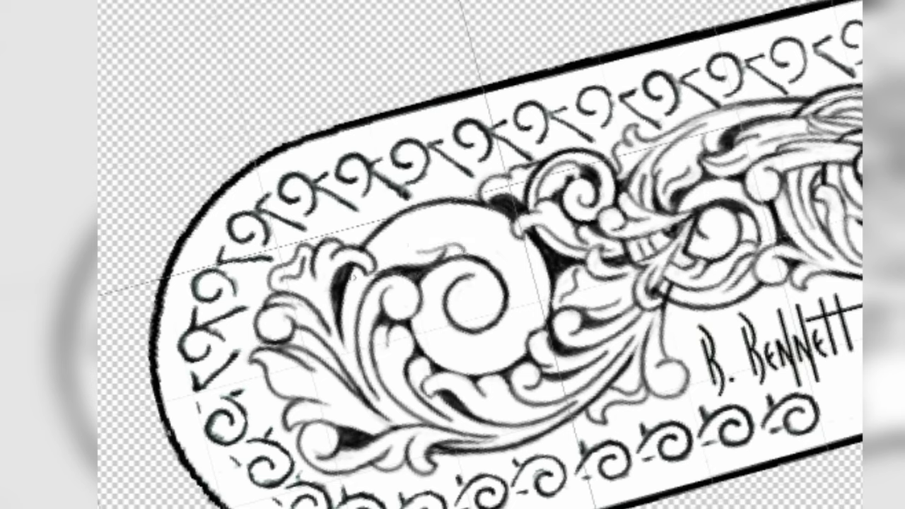
left_click_drag(371, 251, 481, 216)
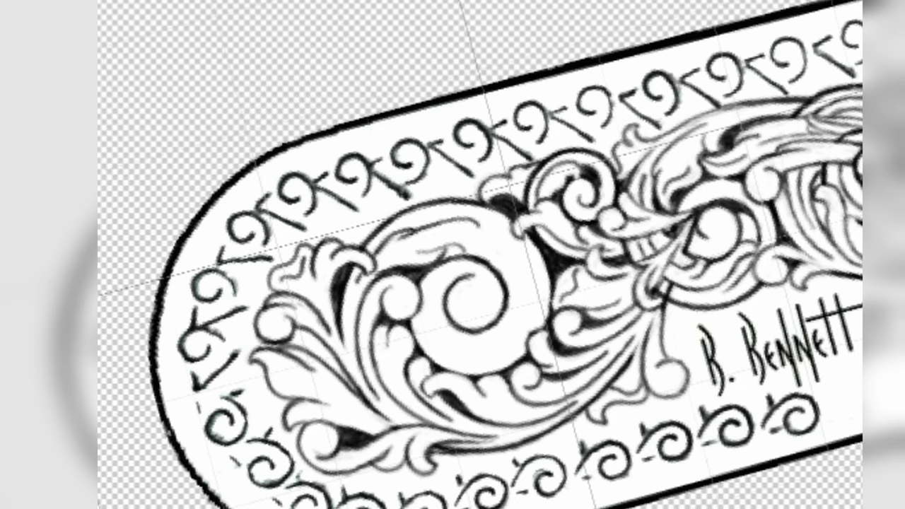
key("ctrl+z")
key("ctrl+z")
Sketch and build up a leaf curling over the large spiral's top, undoing faint strokes.
left_click_drag(375, 248, 456, 218)
left_click_drag(396, 233, 461, 213)
mouse_move(390, 251)
left_mouse_down()
mouse_move(480, 223)
mouse_move(453, 221)
left_mouse_up()
mouse_move(405, 237)
left_mouse_down()
mouse_move(470, 254)
mouse_move(460, 259)
left_mouse_up()
key("ctrl+z")
key("ctrl+z")
key("ctrl+z")
key("ctrl+z")
Rotate the view, shade the lower leaf, and thicken the spiral's inner and lower curves.
left_click_drag(419, 228, 343, 288)
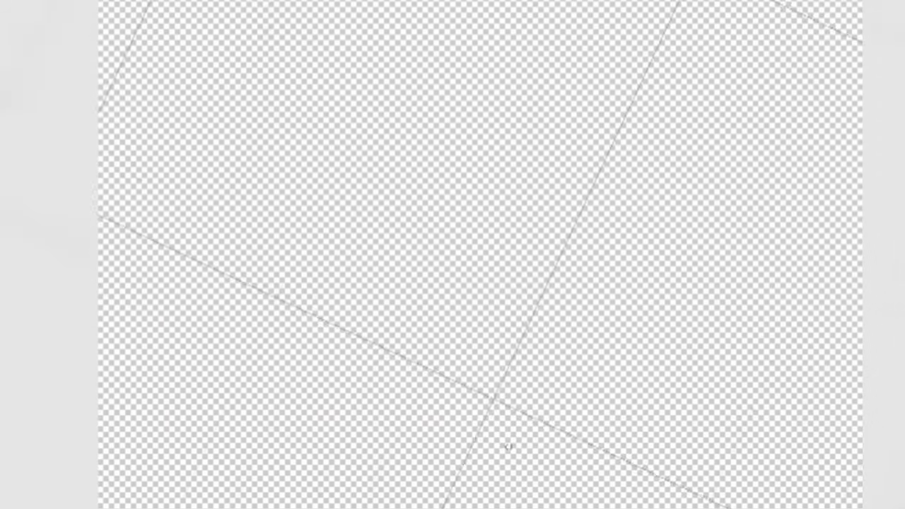
mouse_move(389, 220)
left_mouse_down()
mouse_move(422, 220)
mouse_move(346, 202)
mouse_move(435, 216)
mouse_move(367, 220)
mouse_move(384, 230)
left_mouse_up()
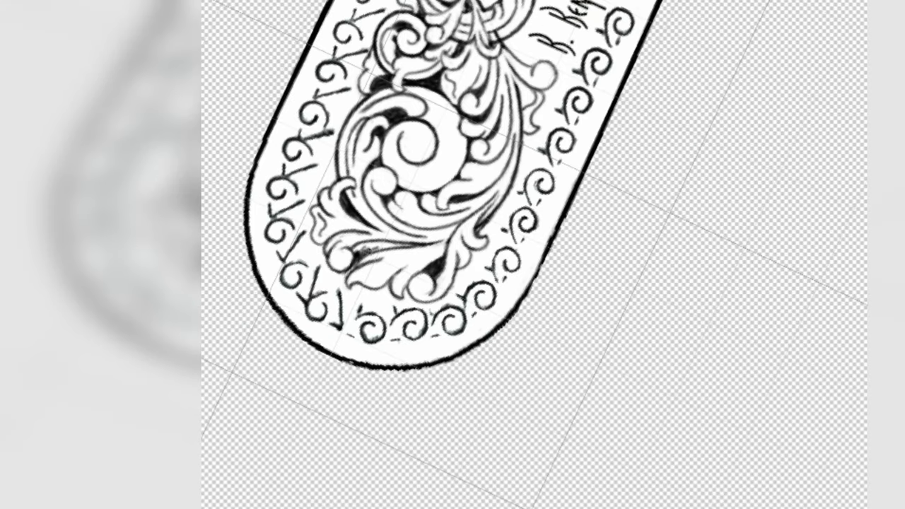
mouse_move(407, 244)
left_mouse_down()
mouse_move(369, 253)
mouse_move(353, 252)
mouse_move(409, 241)
mouse_move(348, 246)
mouse_move(413, 246)
mouse_move(361, 255)
left_mouse_up()
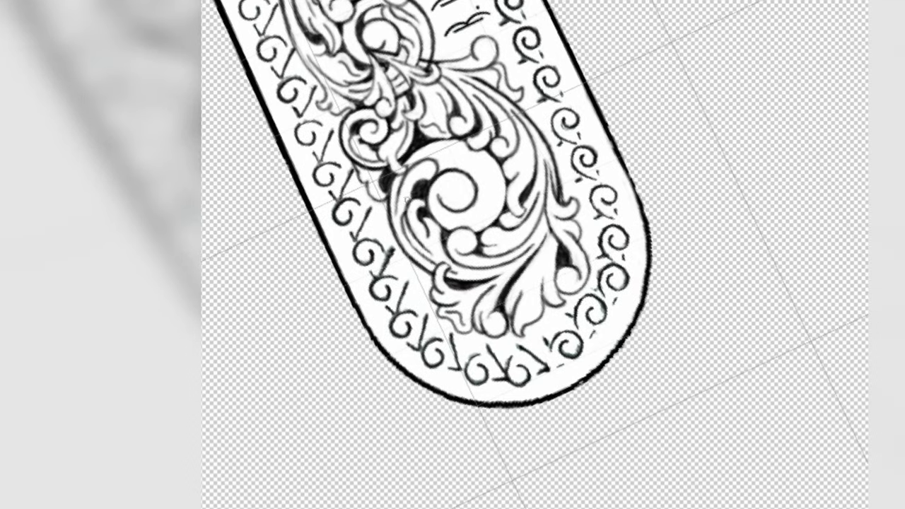
mouse_move(468, 170)
left_mouse_down()
mouse_move(425, 149)
mouse_move(484, 181)
mouse_move(433, 150)
left_mouse_up()
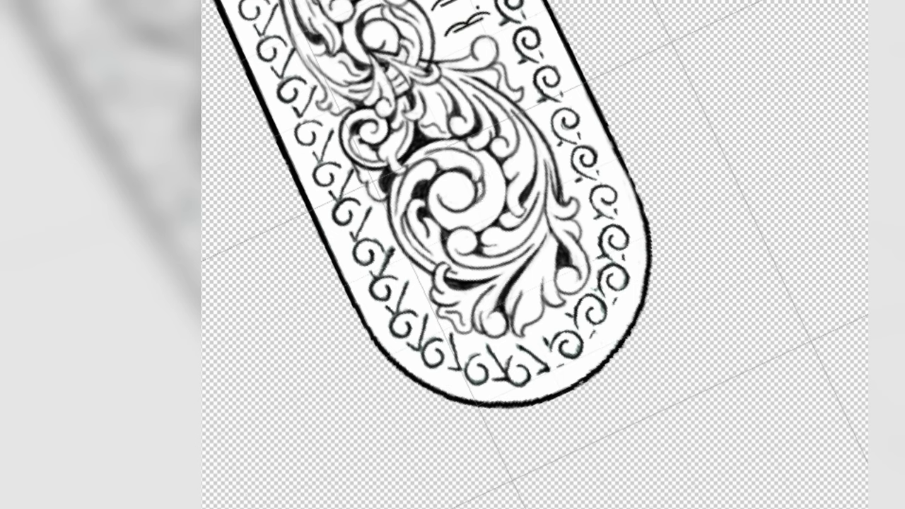
left_click_drag(488, 208, 447, 214)
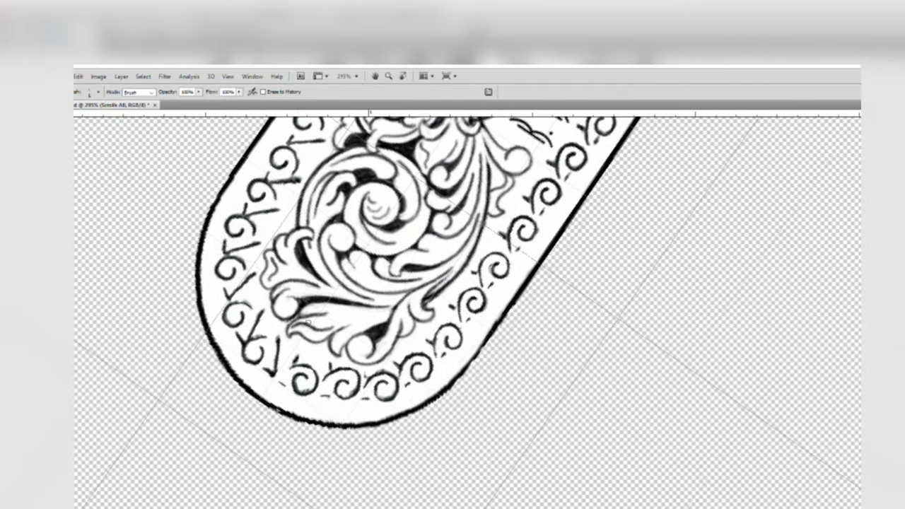
Toggle between Brush and Eraser and erase stray strokes near the top scroll.
left_click(76, 189)
key("e")
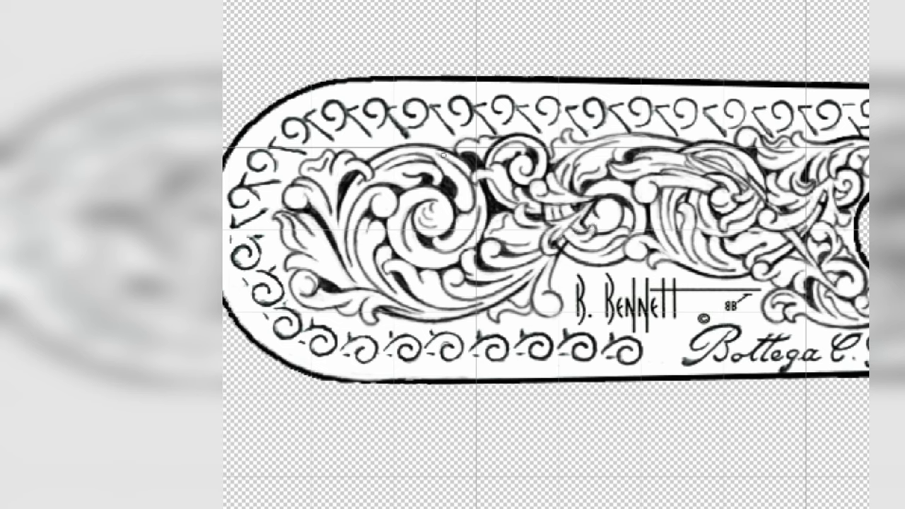
left_click_drag(616, 137, 692, 150)
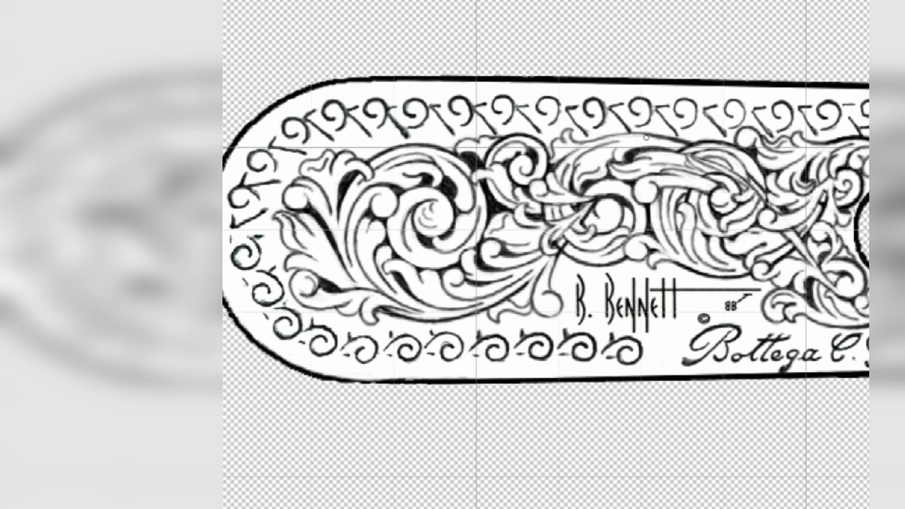